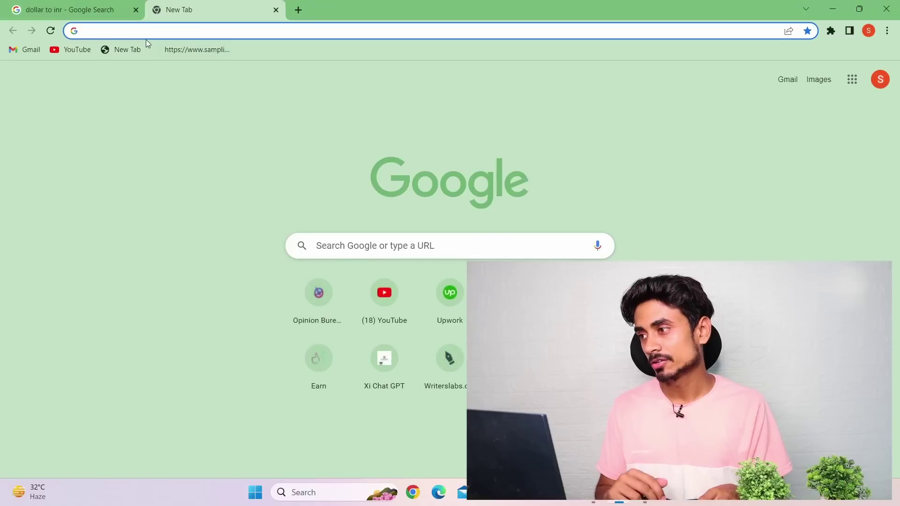
Open the Blogger posts dashboard from the 'bl' address-bar suggestion to view the four drafts
left_click(144, 32)
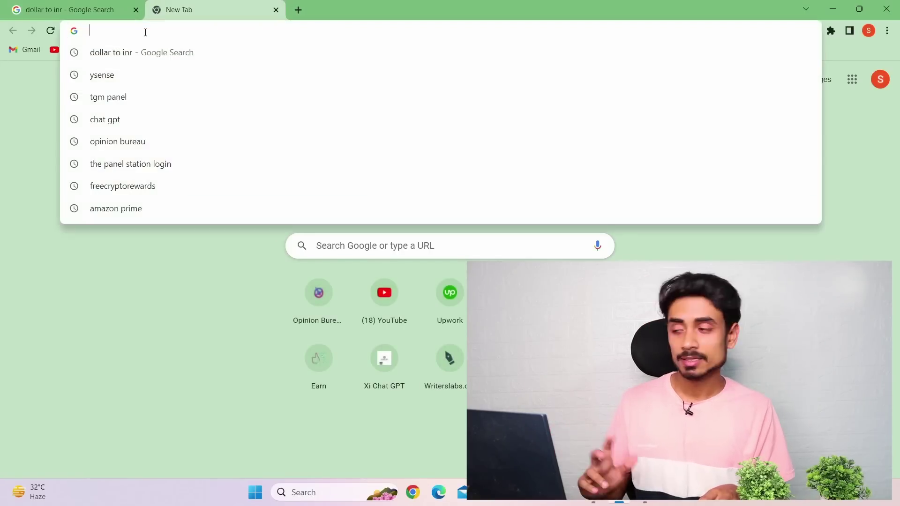
type("bl")
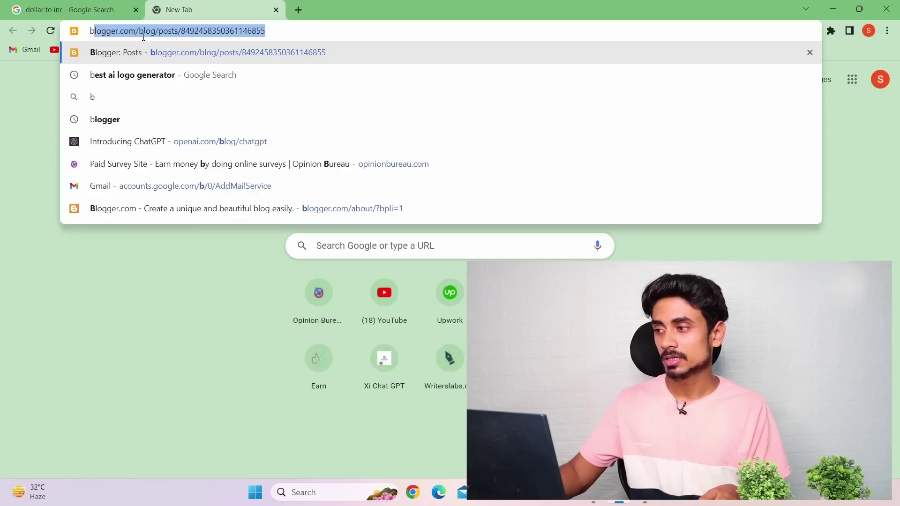
left_click(143, 52)
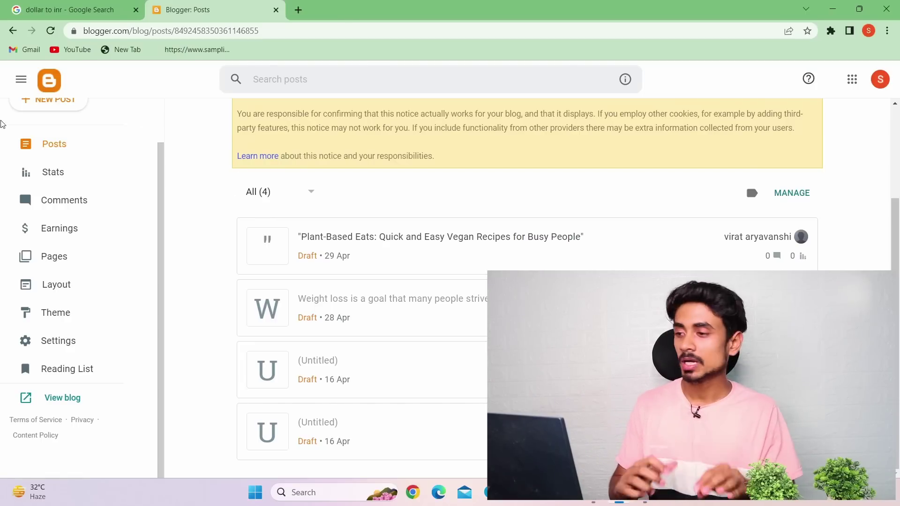
Create a blank Blogger post with NEW POST from the sidebar
scroll(51, 143, "up", 2)
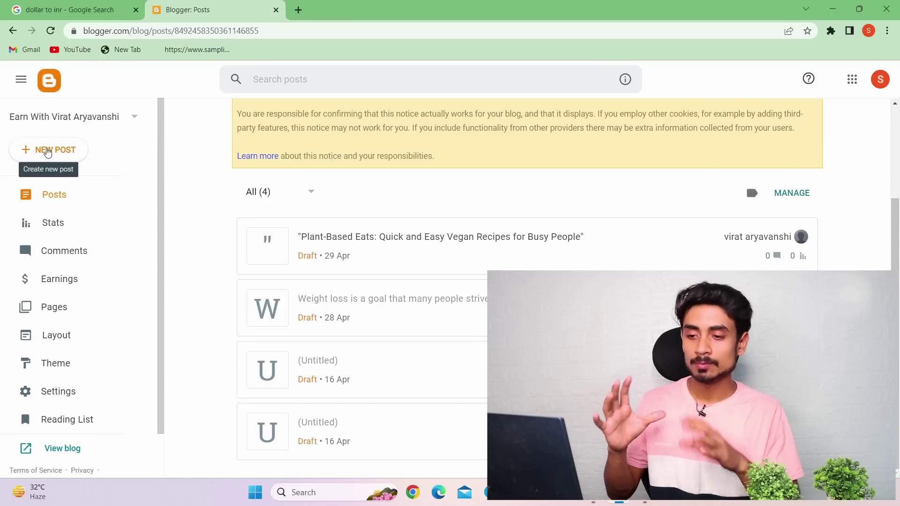
left_click(47, 153)
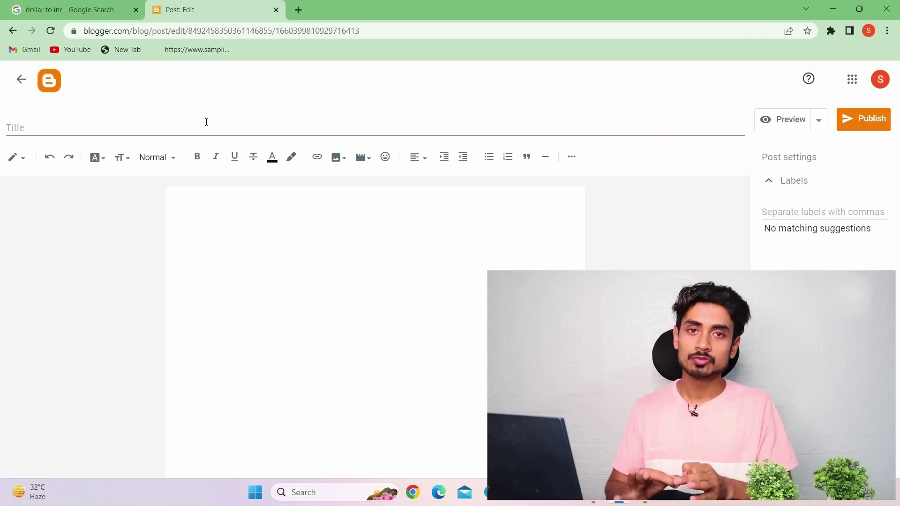
In a new tab, search 'chat gpt' and launch ChatGPT from the Introducing ChatGPT page
left_click(298, 10)
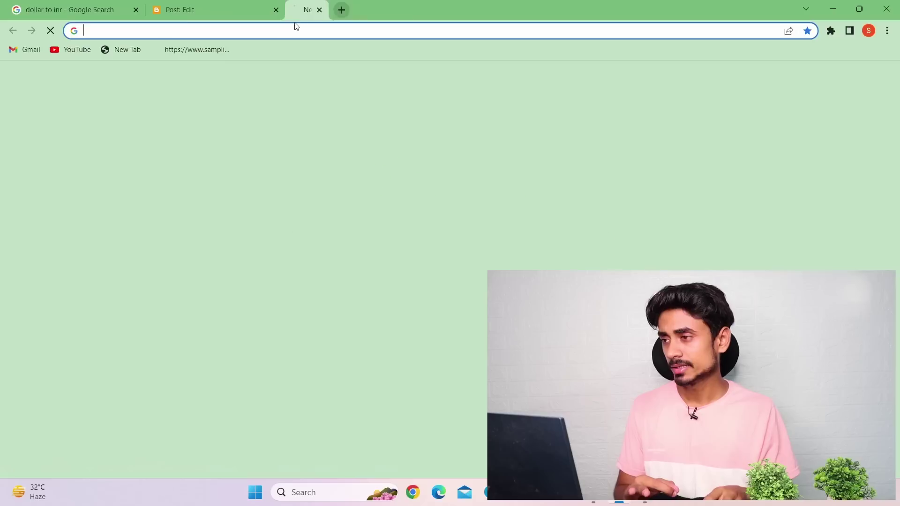
left_click(244, 120)
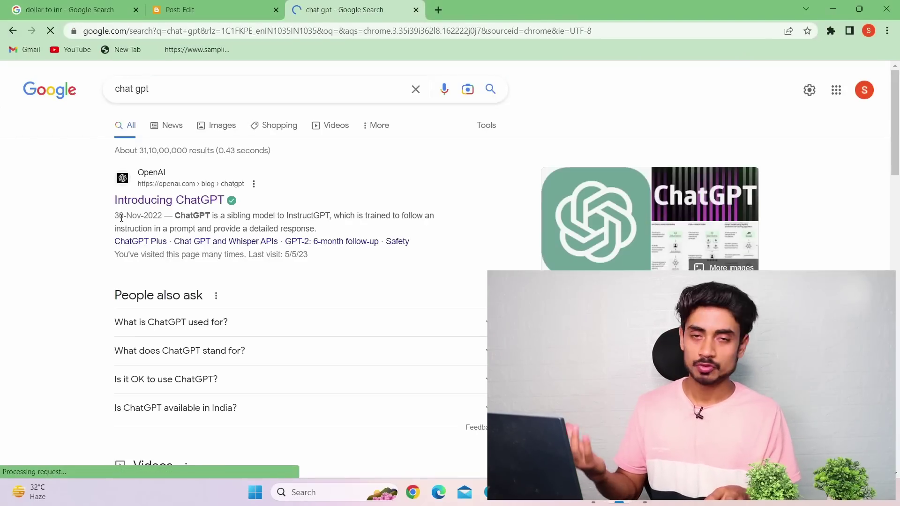
left_click(139, 201)
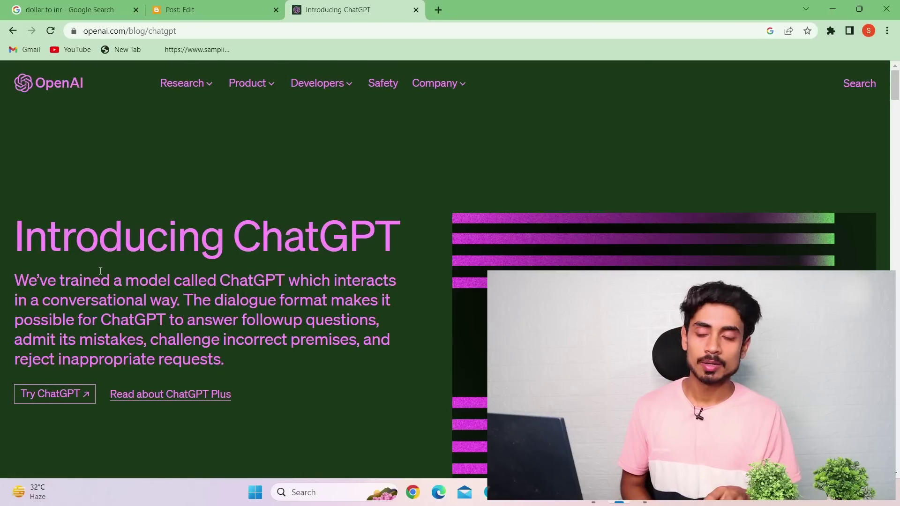
left_click(35, 395)
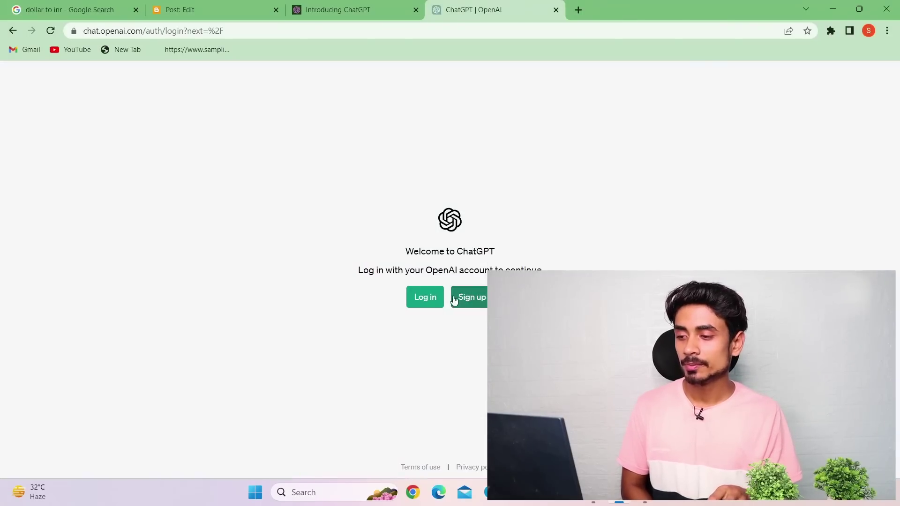
Log in to ChatGPT with the account e-mail and password
left_click(437, 297)
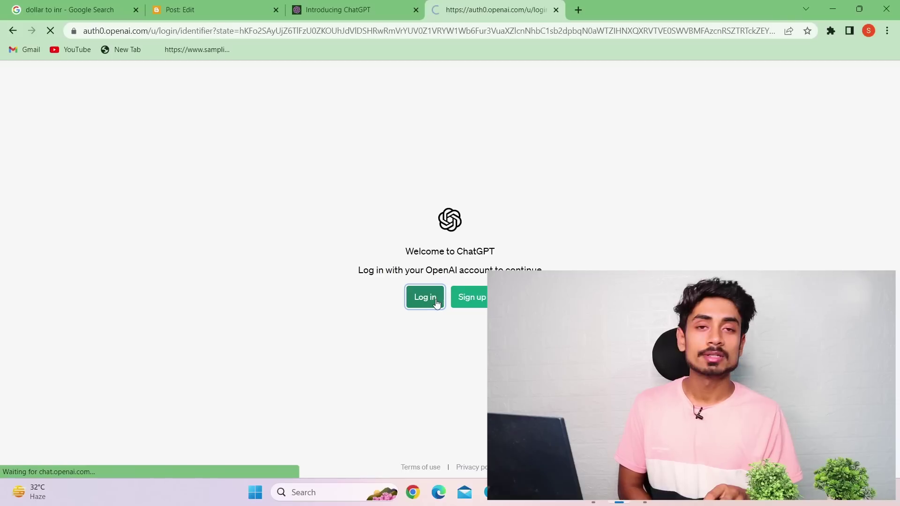
left_click(445, 300)
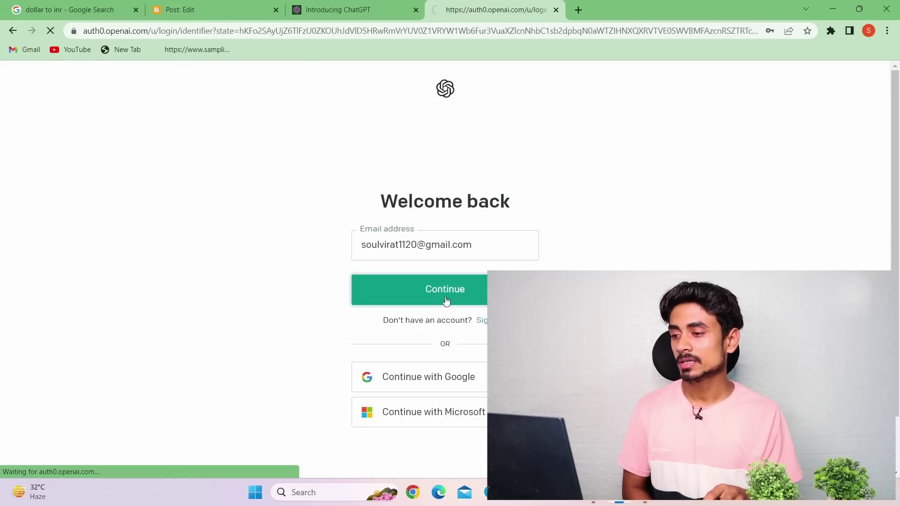
left_click(447, 368)
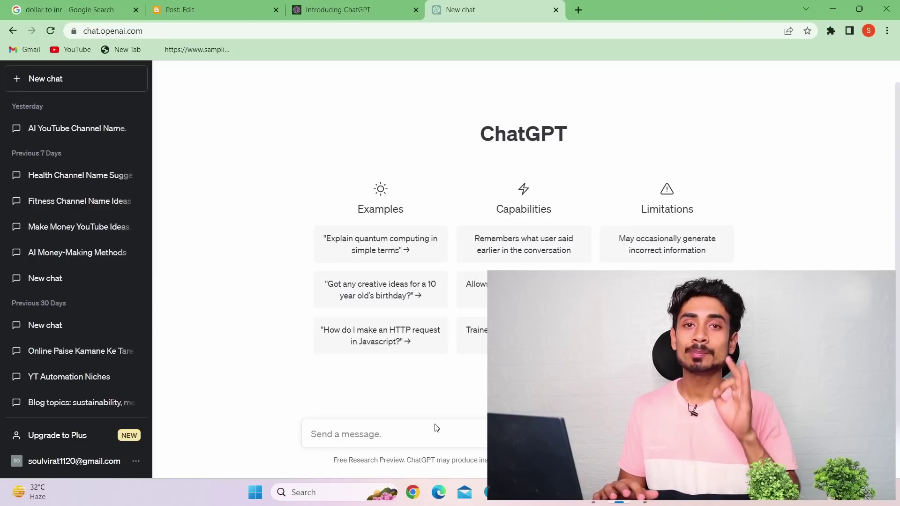
left_click(224, 7)
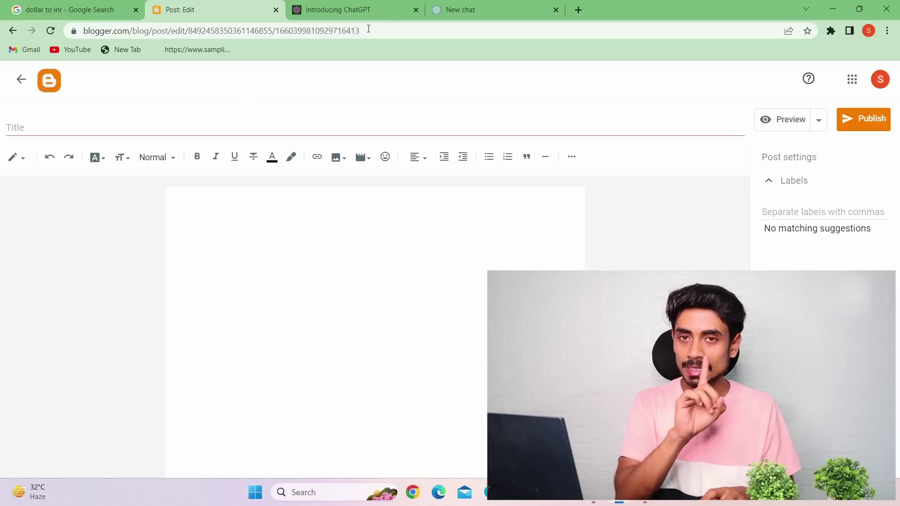
left_click(469, 10)
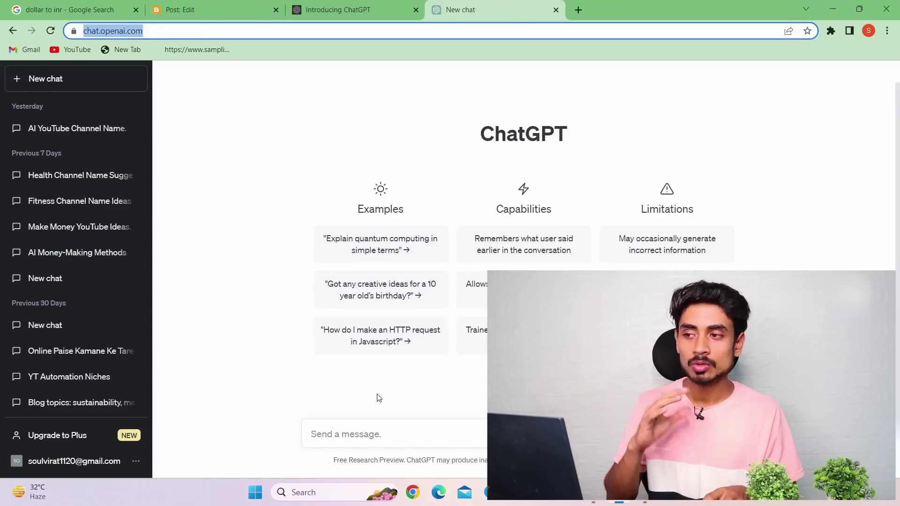
left_click(380, 432)
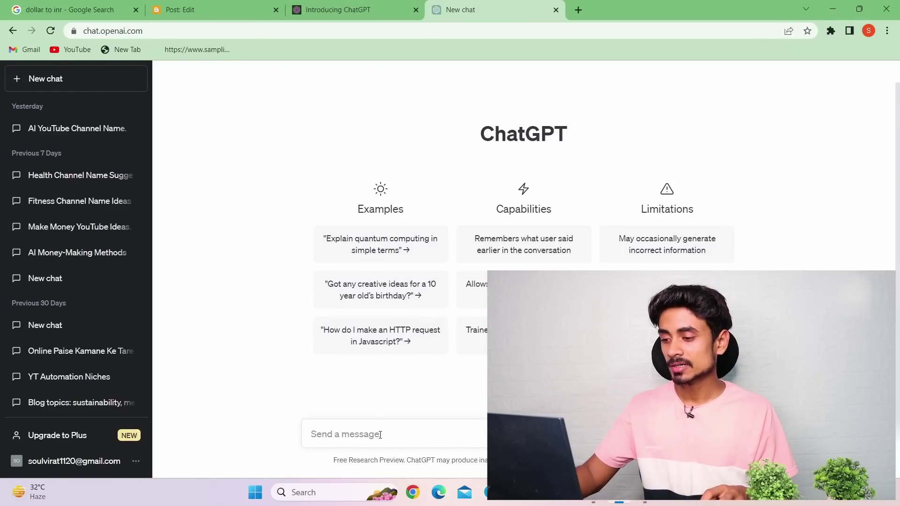
Ask ChatGPT for 'health related 50 ideas for article' and review the numbered list
type("healt")
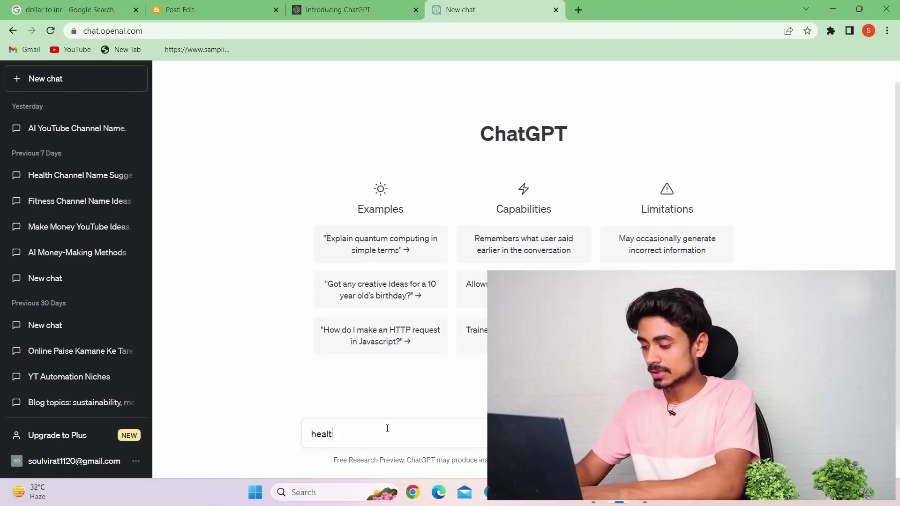
type("h rel")
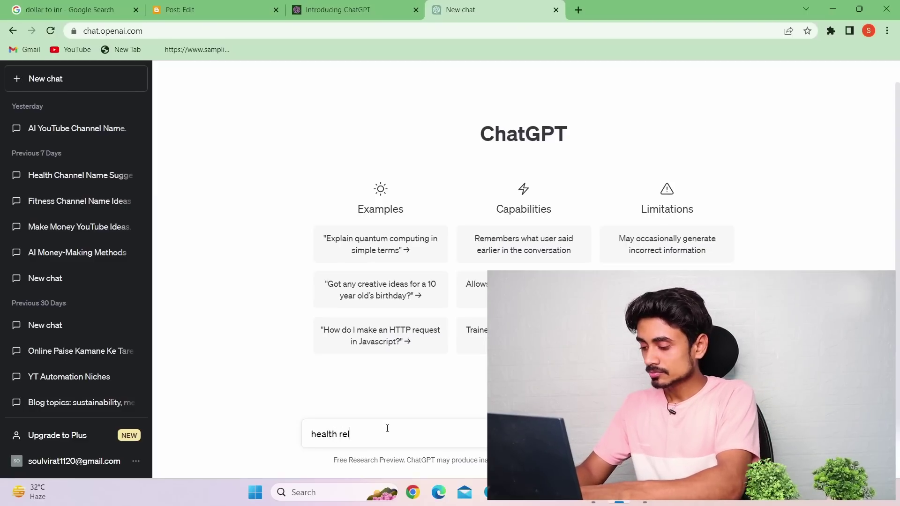
type("ated 50")
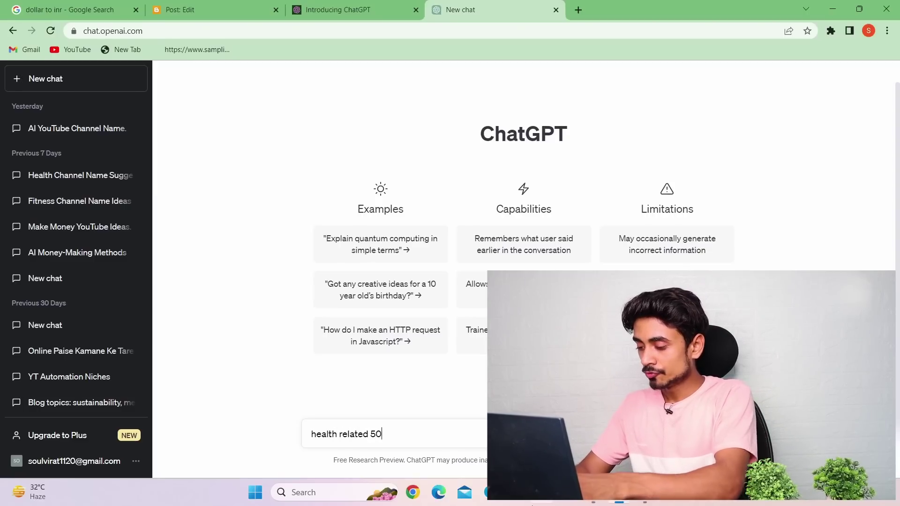
type(" ideas ")
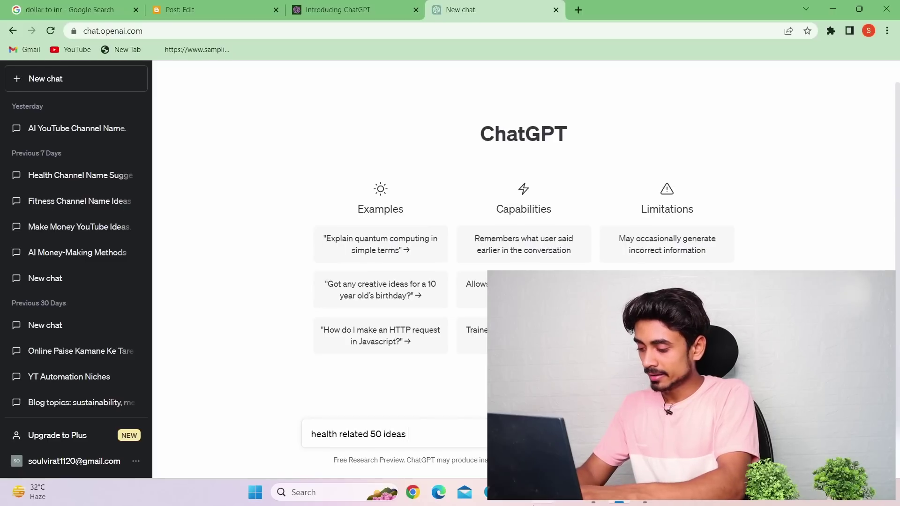
type("for article")
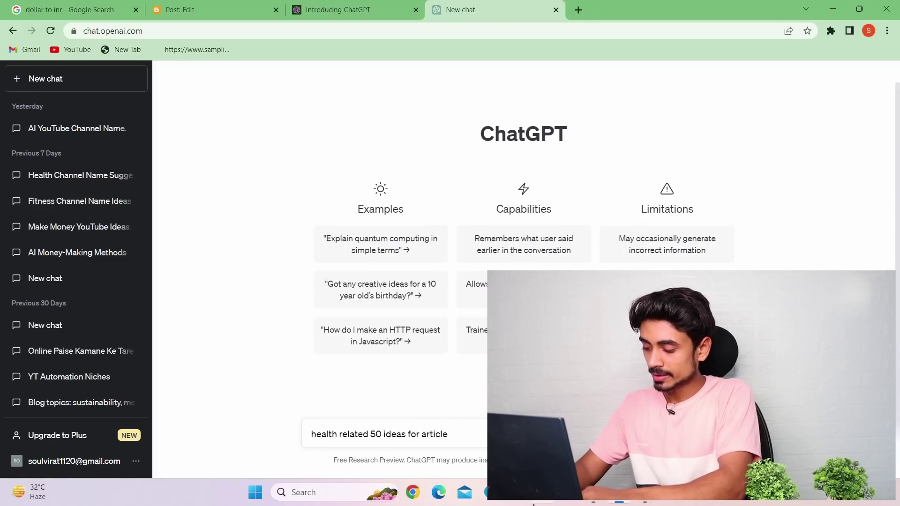
key("Return")
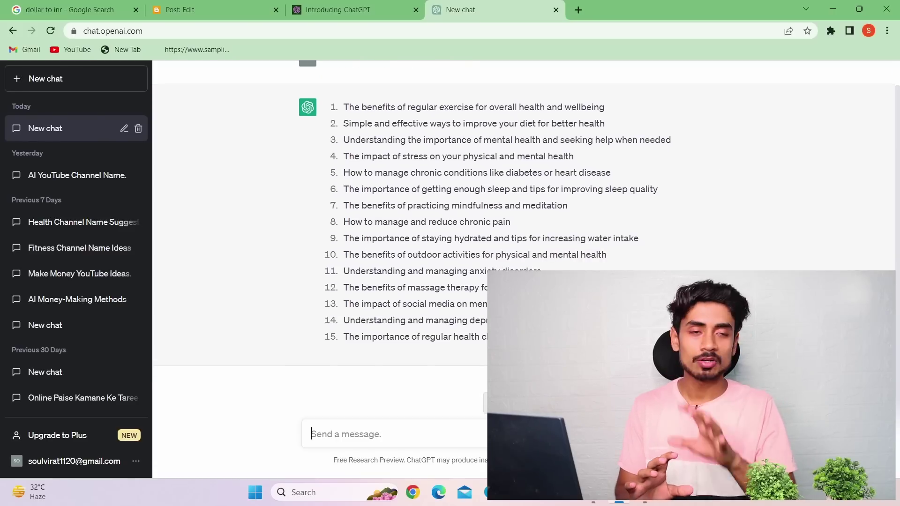
scroll(524, 220, "up", 1)
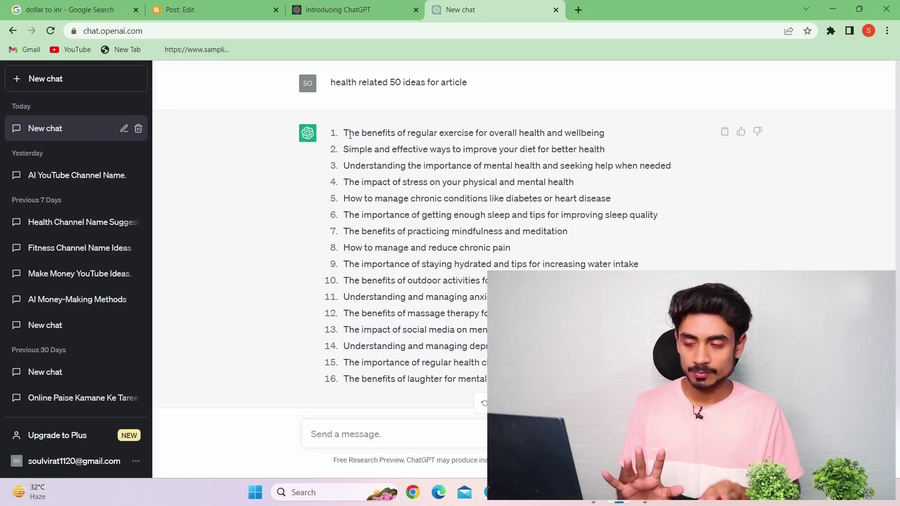
Copy idea 2 about improving your diet into the message box and send it as a prompt
left_click_drag(342, 134, 605, 124)
left_click_drag(346, 149, 611, 157)
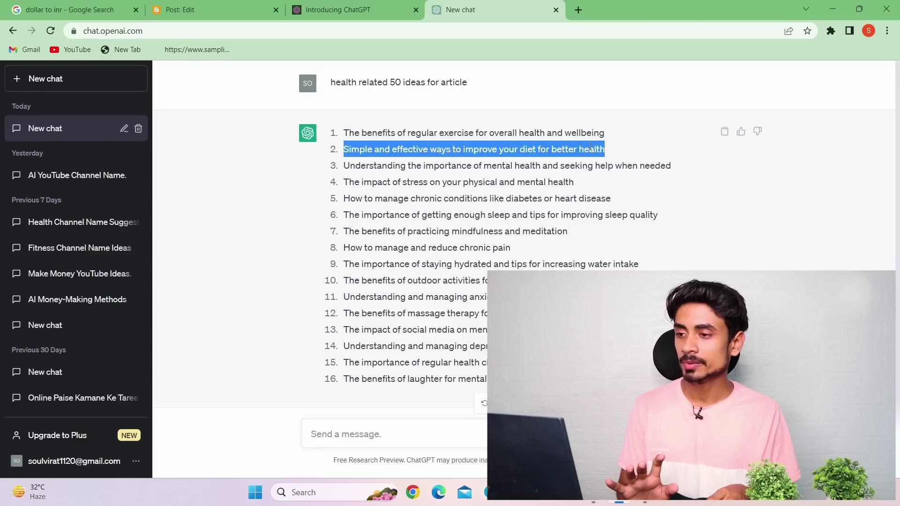
right_click(587, 147)
left_click(609, 156)
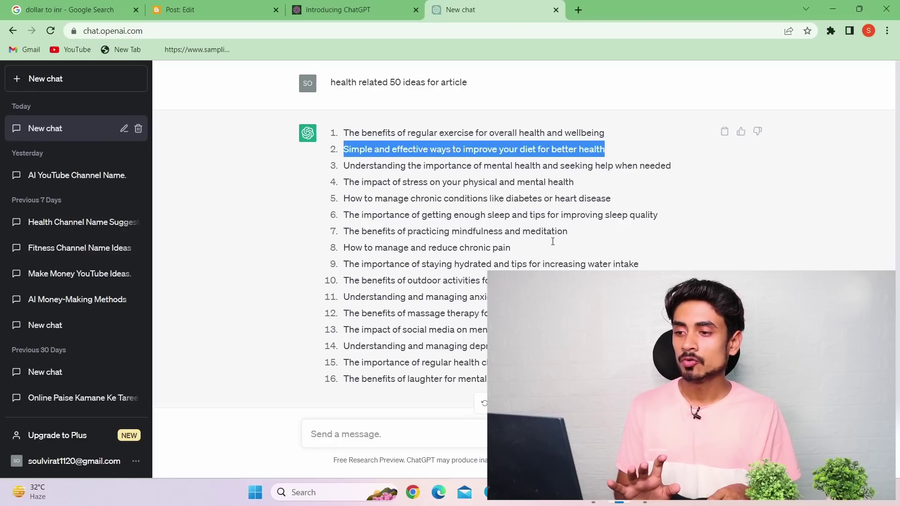
right_click(453, 430)
left_click(474, 333)
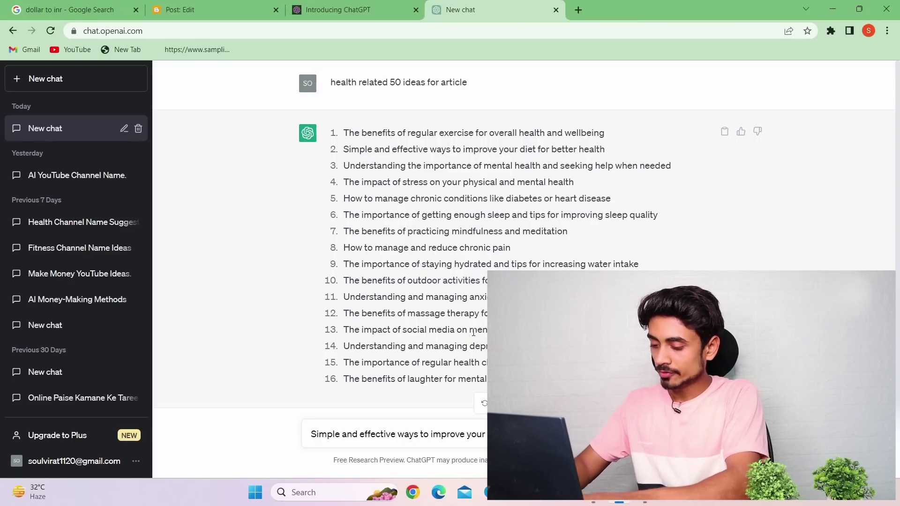
key("Return")
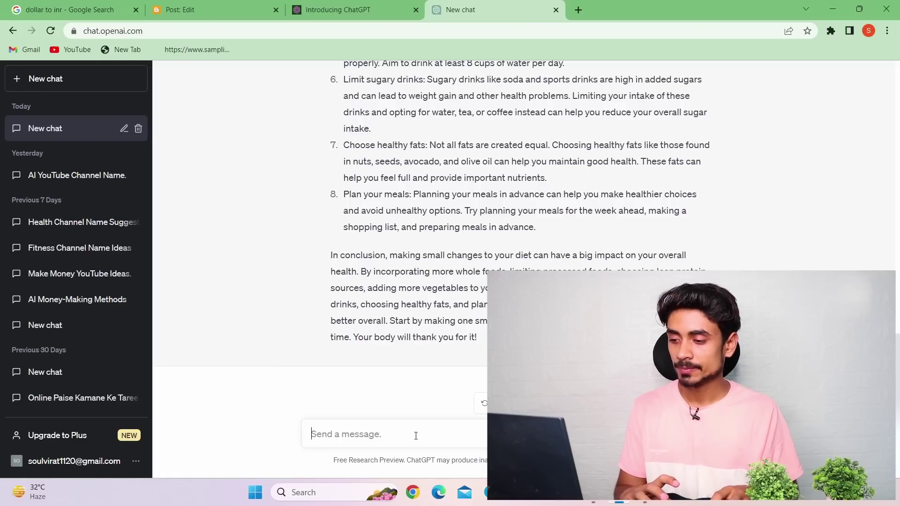
Ask ChatGPT to 'write this article as a human' and scroll to the rewritten reply
type("write th")
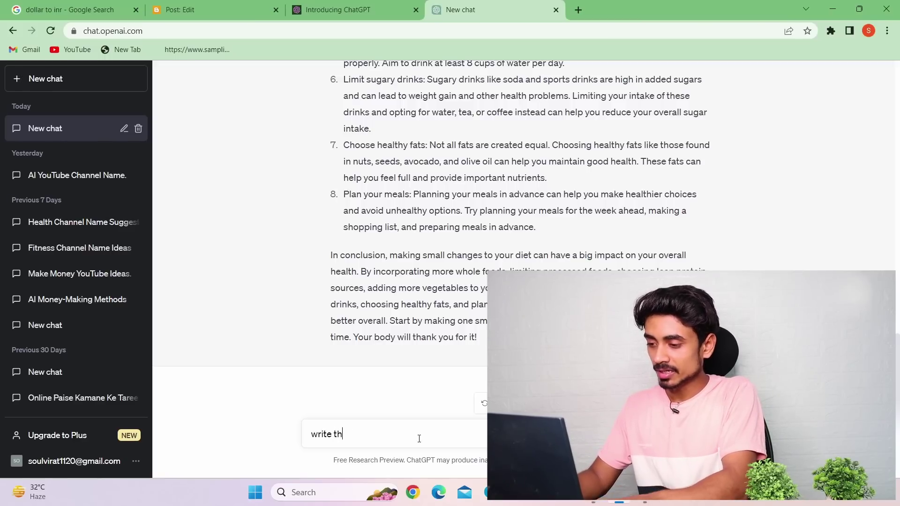
type("is arti")
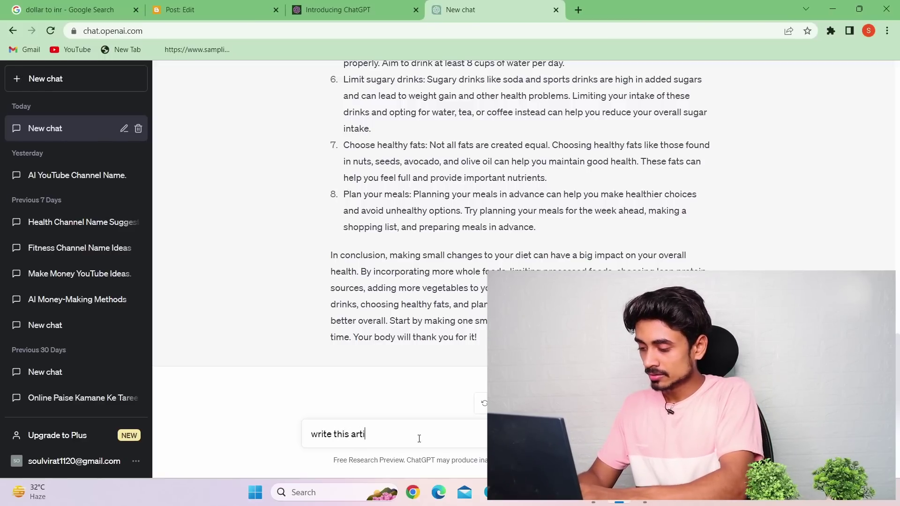
type("cle as a")
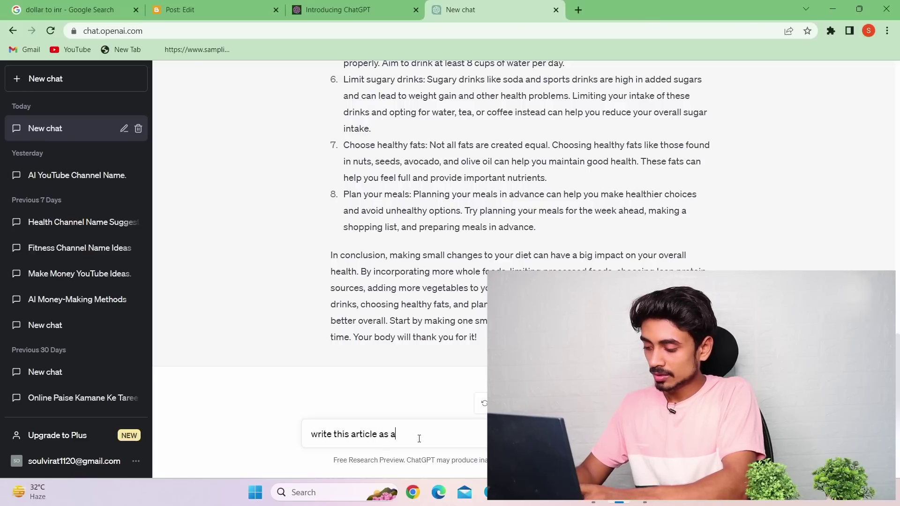
type(" human")
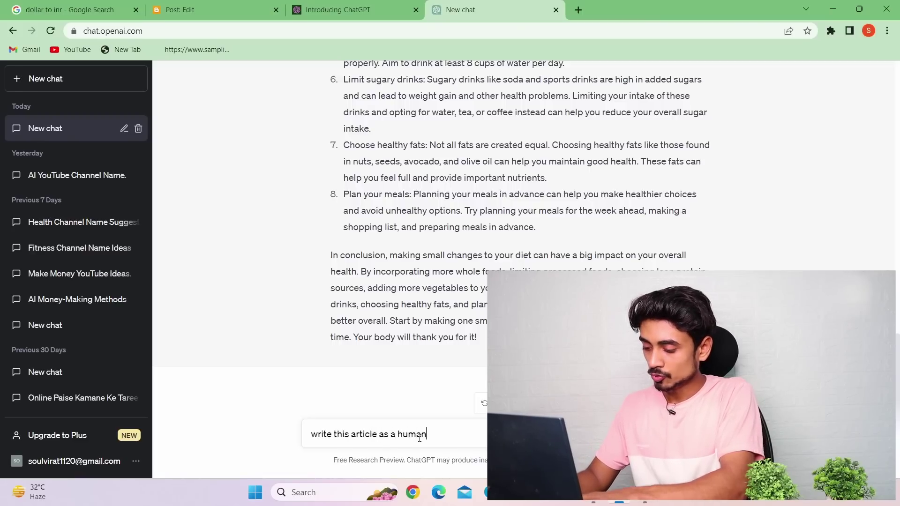
key("Return")
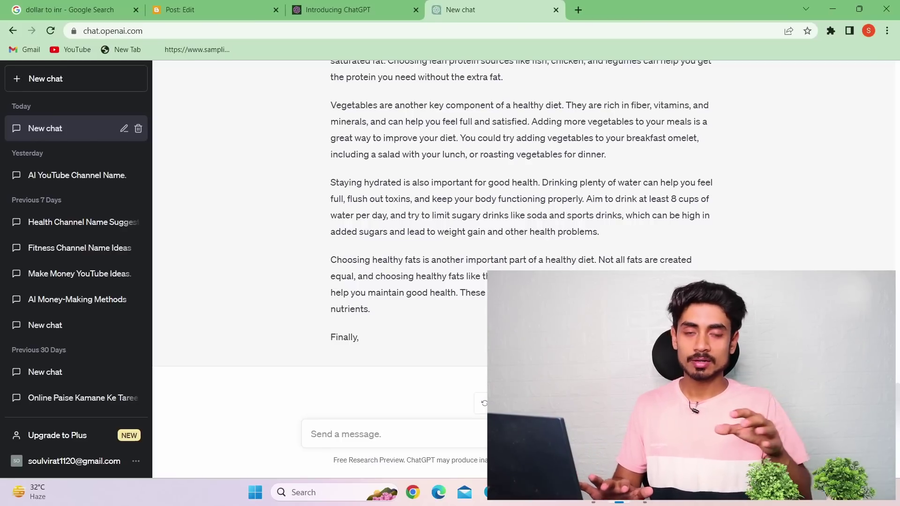
scroll(391, 260, "up", 10)
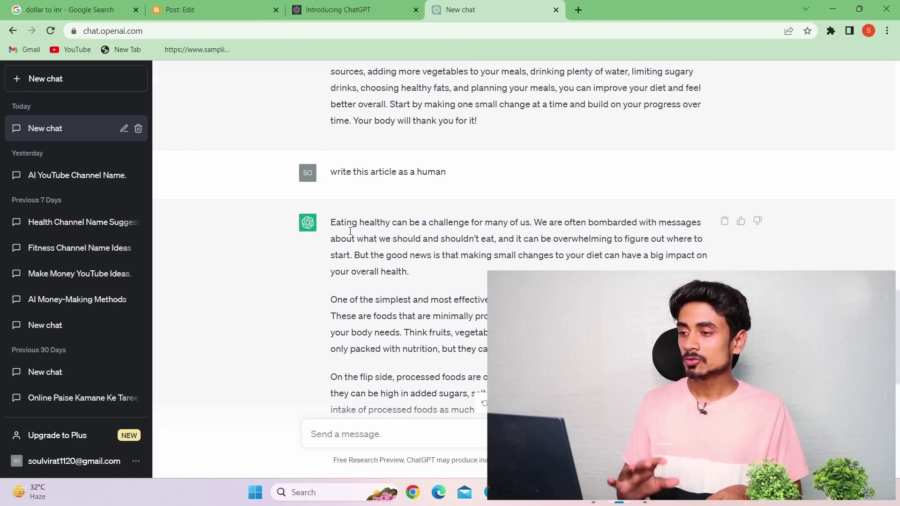
Open spinbot.com in a new tab, then select the rewritten article text in ChatGPT
left_click(579, 8)
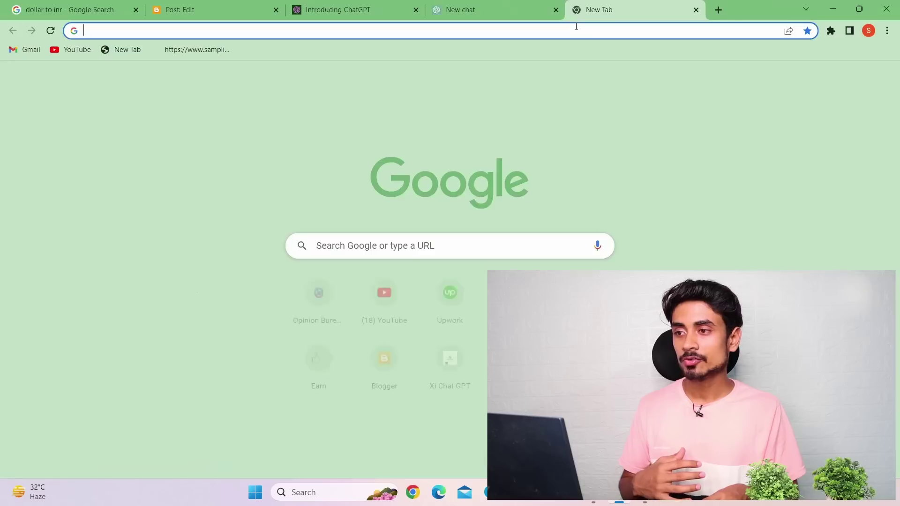
left_click(569, 29)
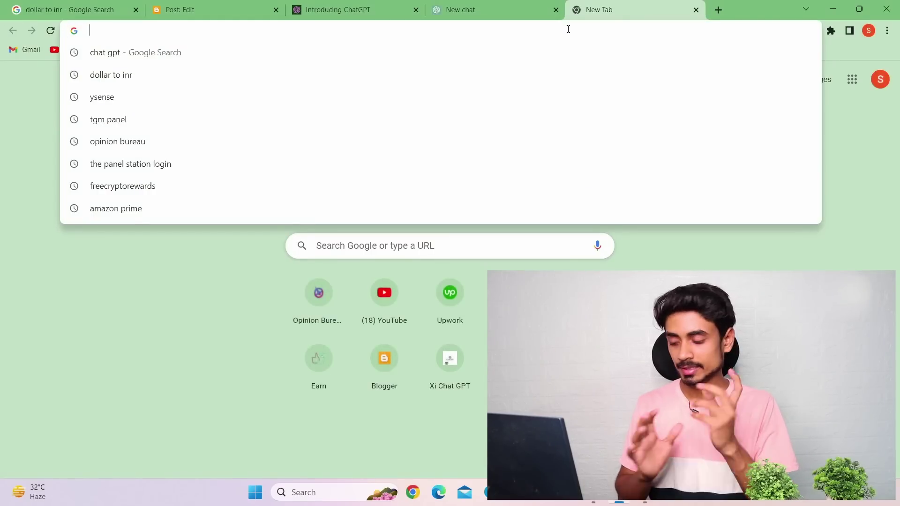
type("spin")
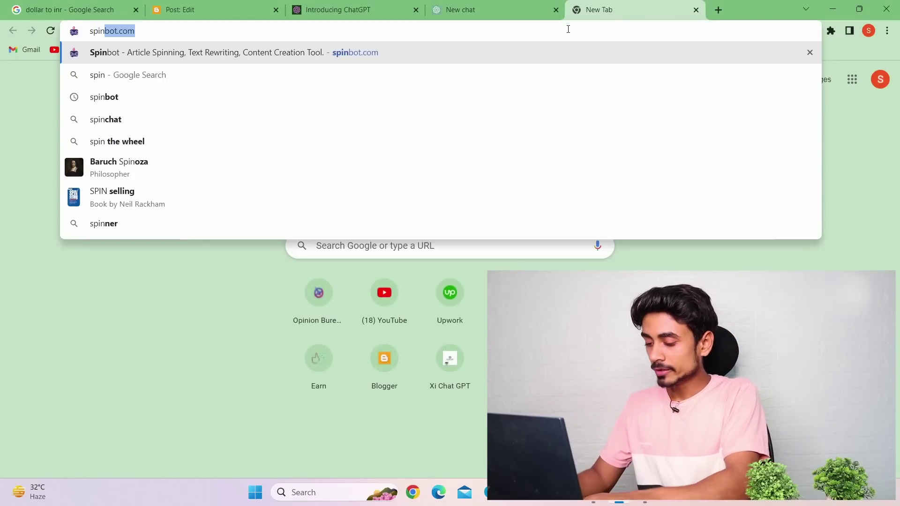
left_click(511, 54)
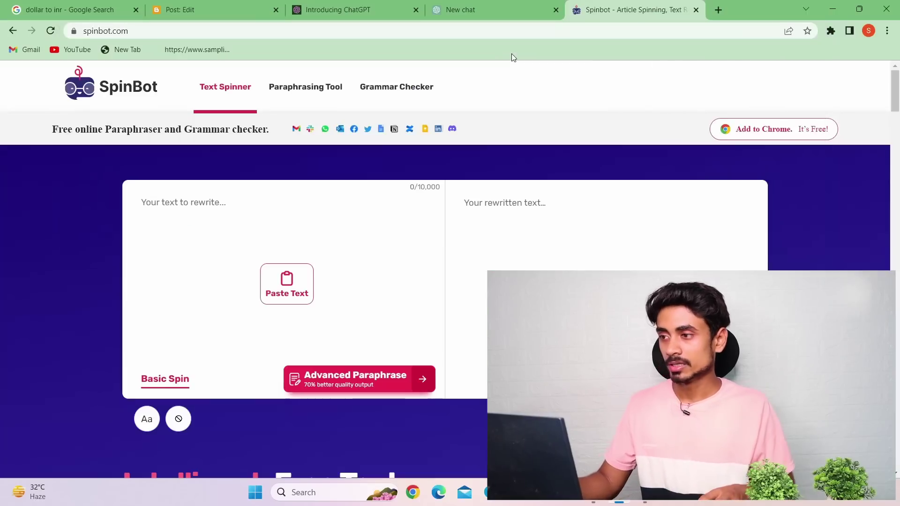
left_click(435, 5)
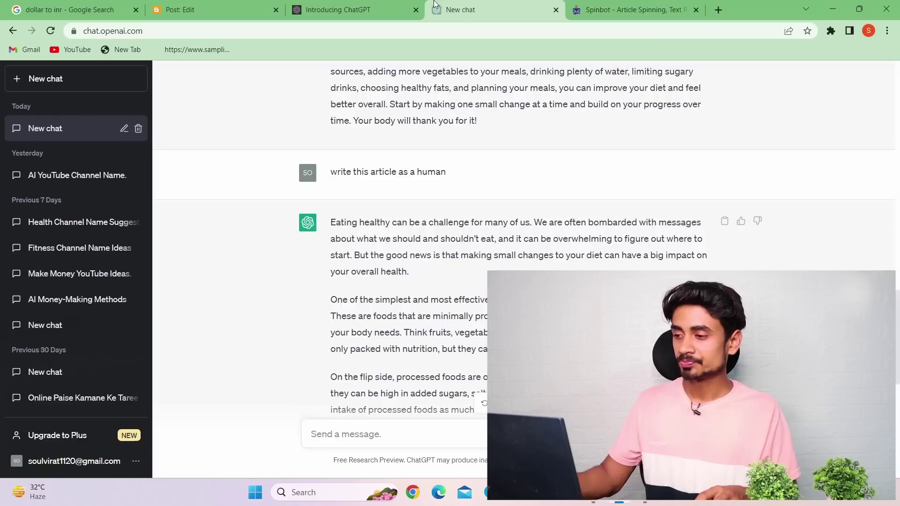
mouse_move(330, 222)
left_mouse_down()
mouse_move(334, 237)
mouse_move(444, 280)
mouse_move(497, 323)
mouse_move(497, 293)
mouse_move(497, 337)
left_mouse_up()
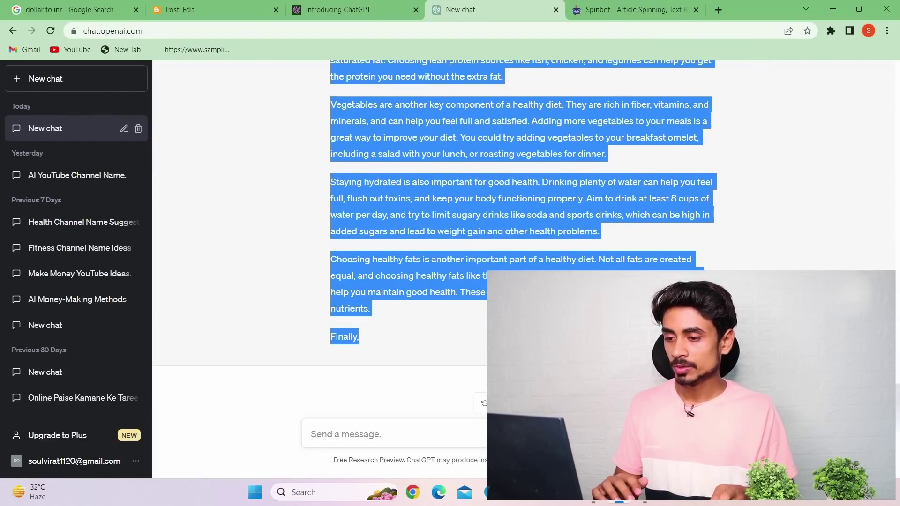
Copy the ChatGPT article and paste it into SpinBot's input box
right_click(590, 230)
left_click(605, 238)
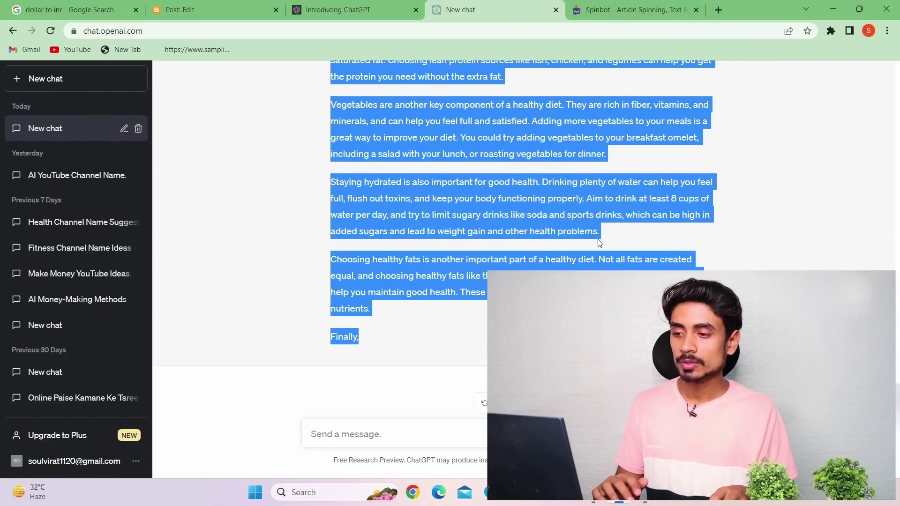
left_click(619, 10)
right_click(146, 206)
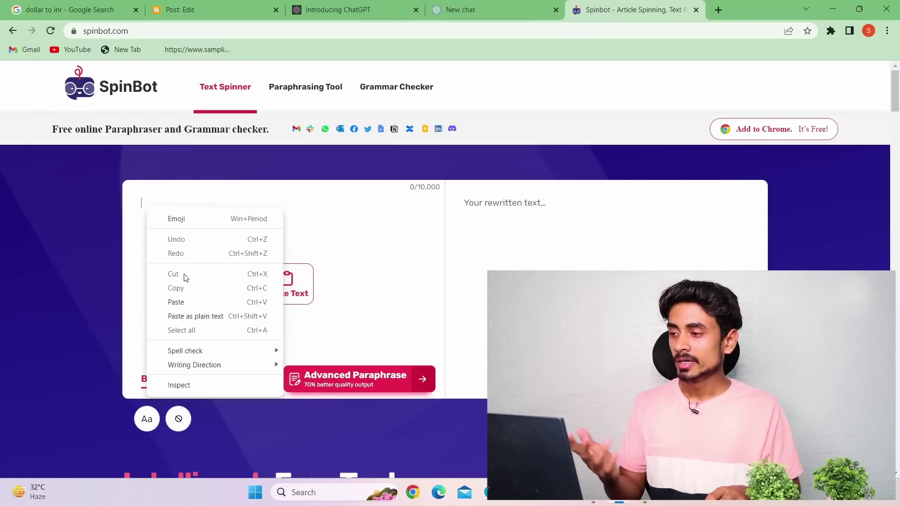
left_click(183, 301)
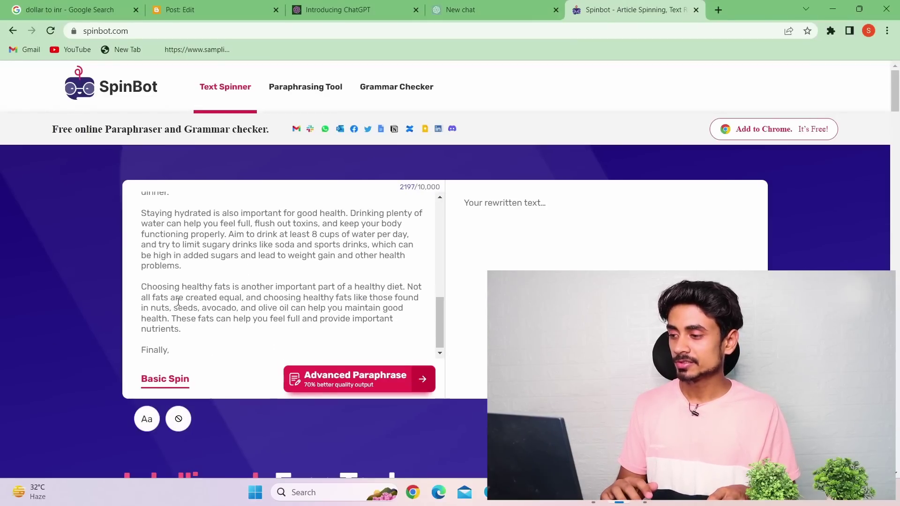
Run Basic Spin on the 2197-character article and review the 2591-character rewrite
left_click(161, 381)
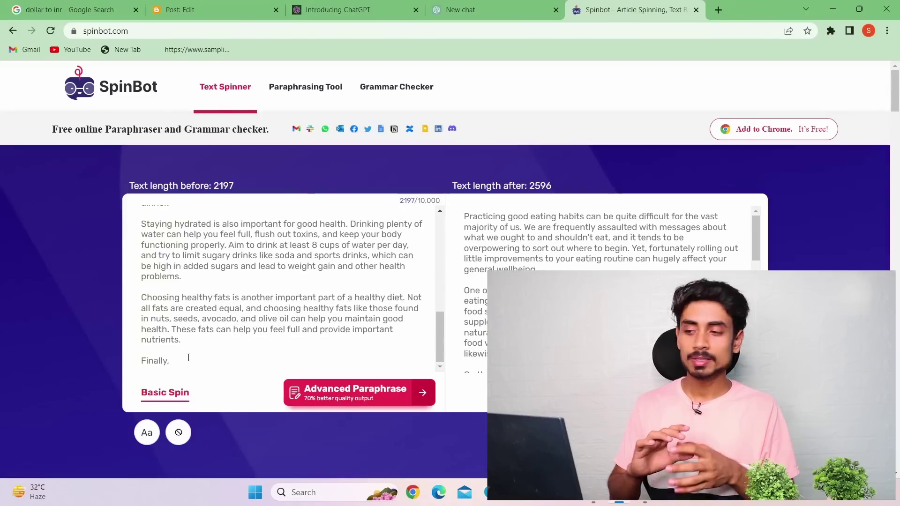
scroll(600, 239, "down", 5)
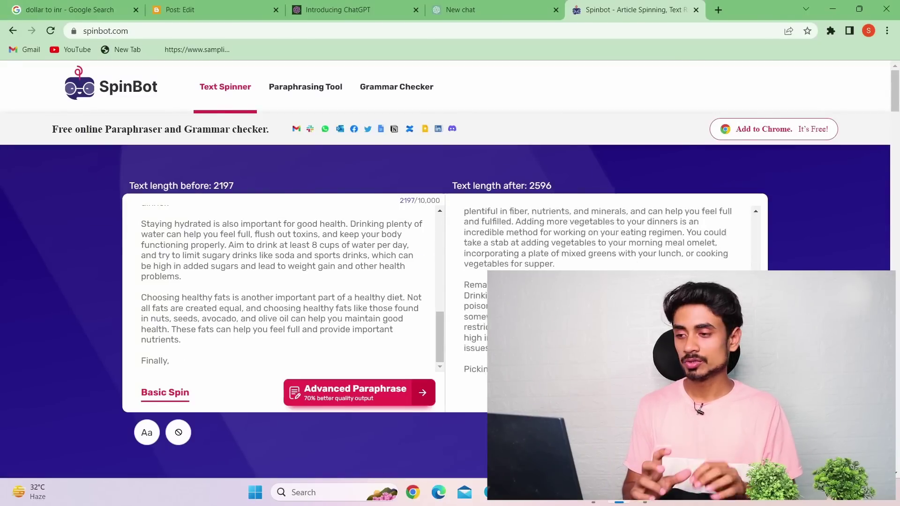
scroll(610, 263, "down", 6)
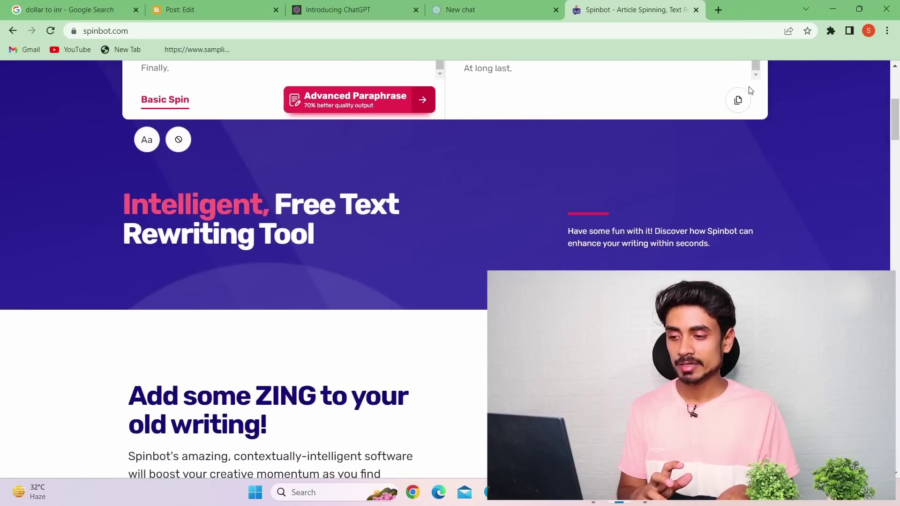
scroll(674, 185, "up", 3)
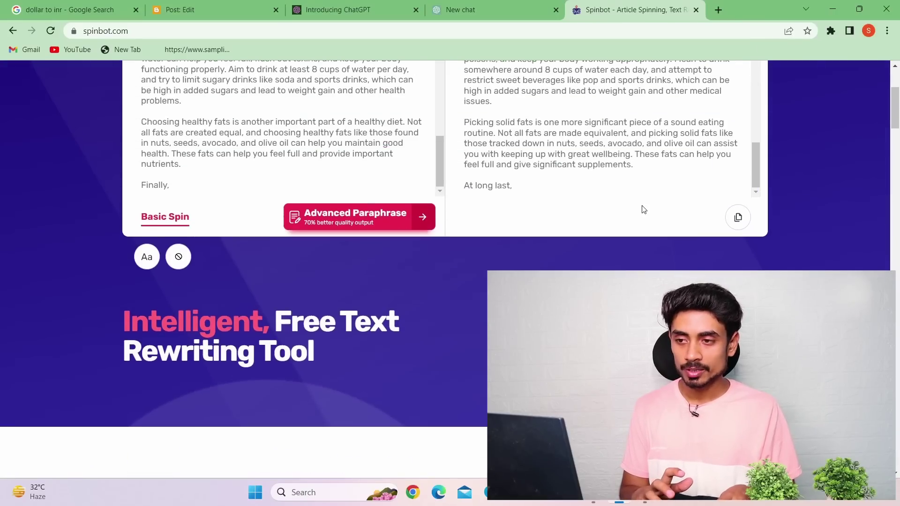
scroll(643, 207, "up", 4)
scroll(629, 229, "up", 3)
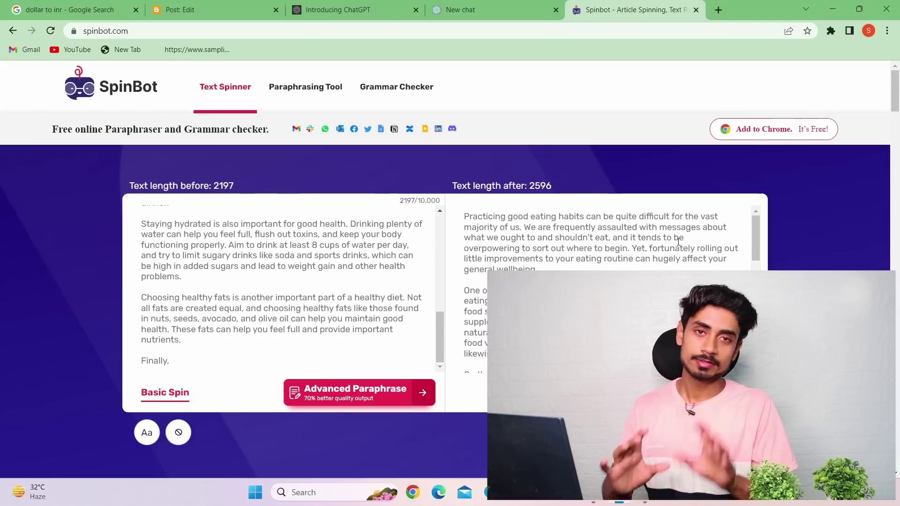
Lowercase 'Fortunately' to 'fortunately' in the spun text
left_click(636, 248)
key("BackSpace")
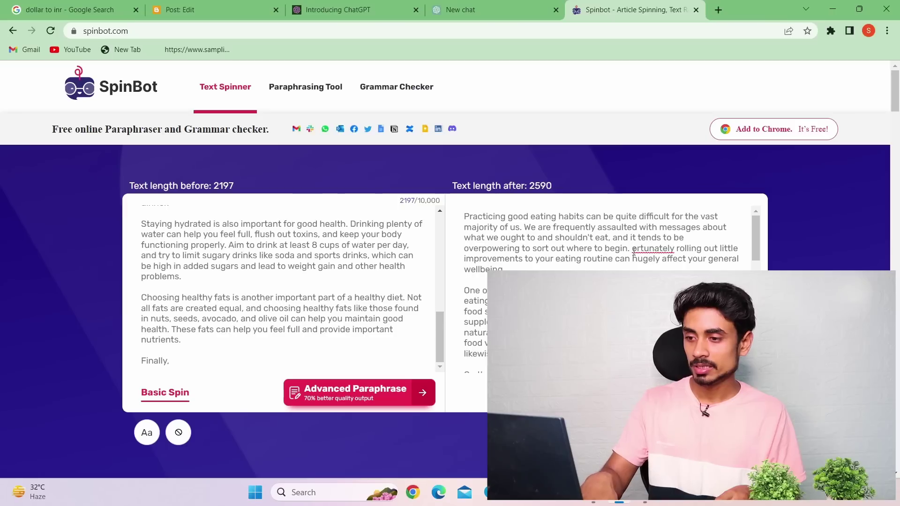
type("f")
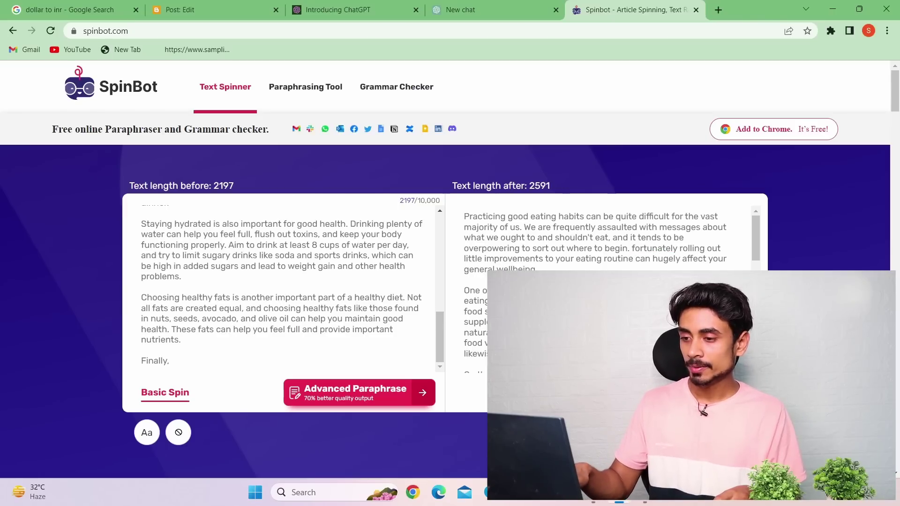
Delete the phrase 'On the other side' and review the 2551-character result
scroll(605, 234, "down", 3)
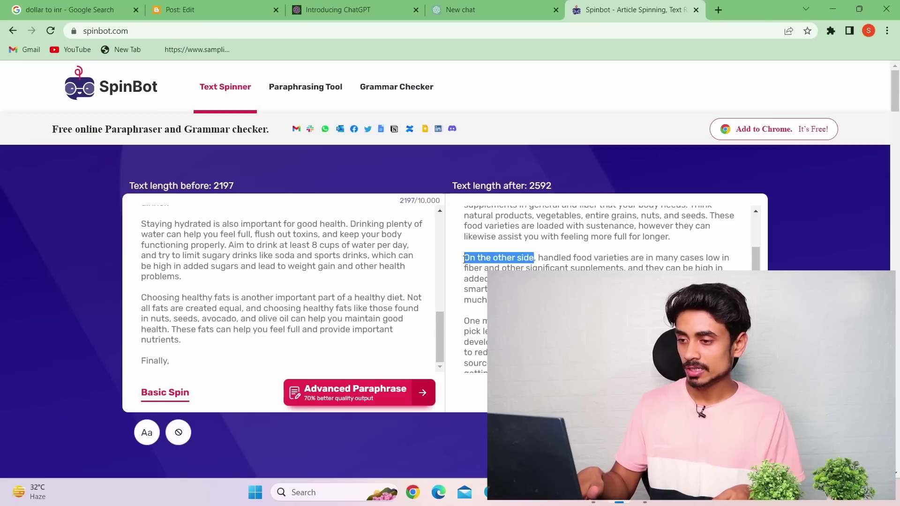
key("BackSpace")
scroll(464, 259, "down", 3)
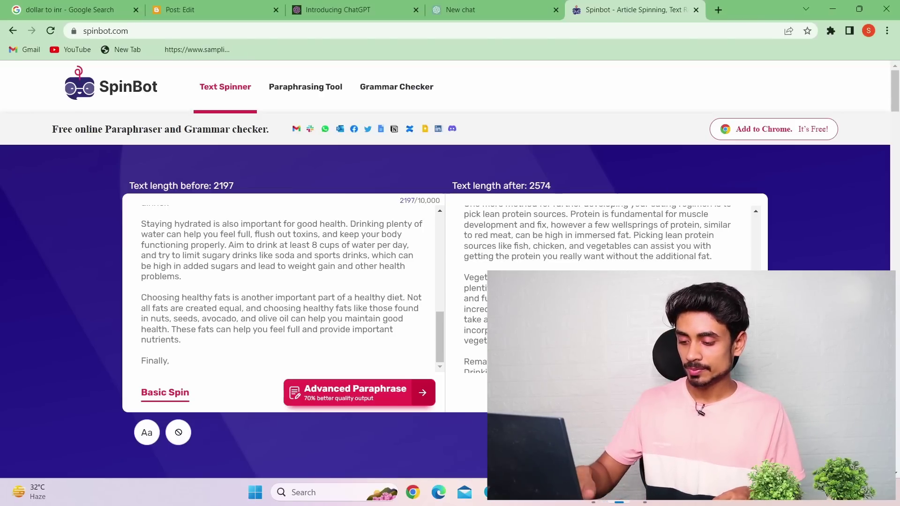
scroll(605, 239, "down", 3)
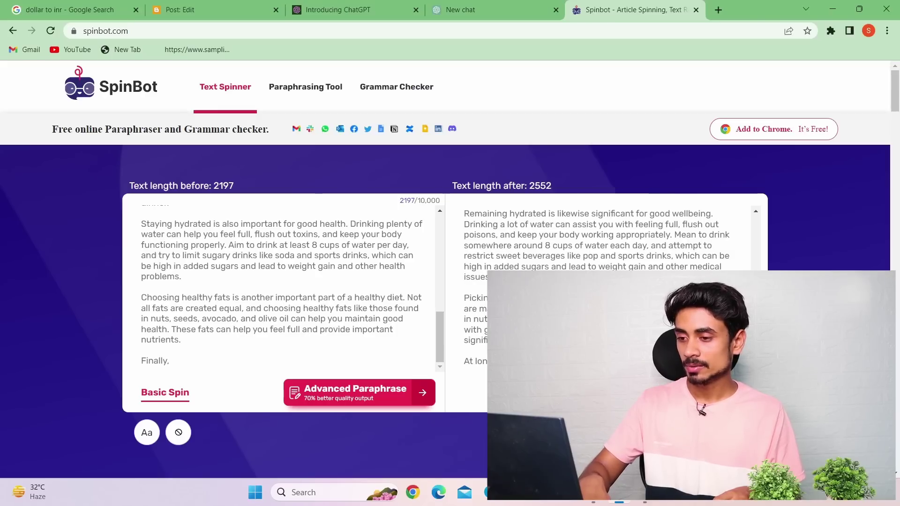
scroll(605, 239, "down", 3)
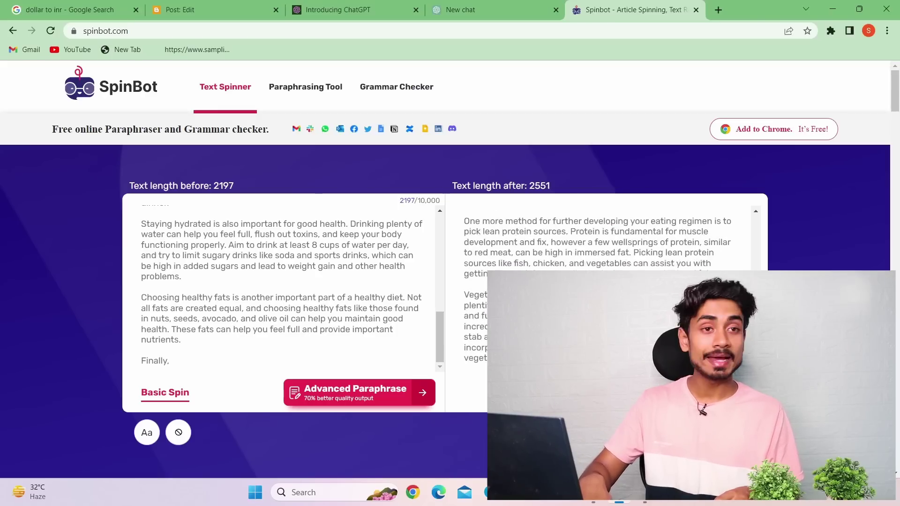
scroll(605, 239, "up", 3)
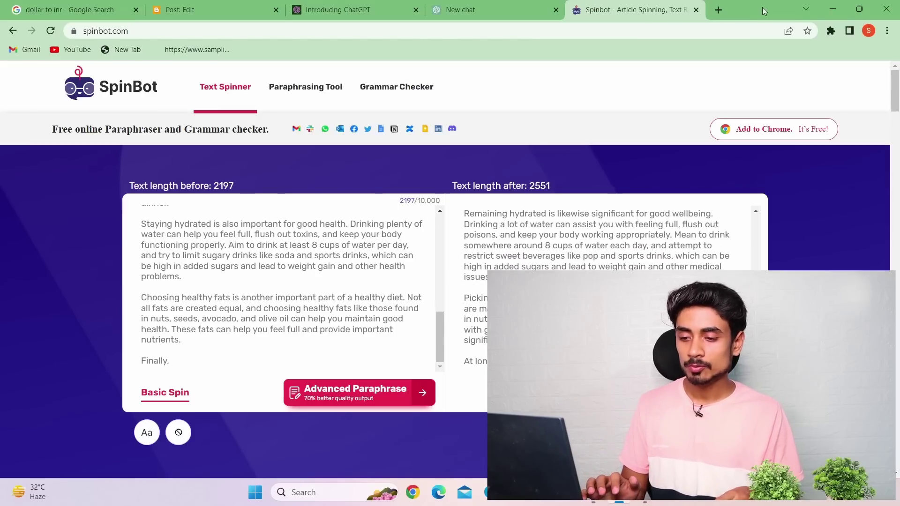
Search 'plagiarism checker' in a new tab and open the Duplichecker result
left_click(717, 10)
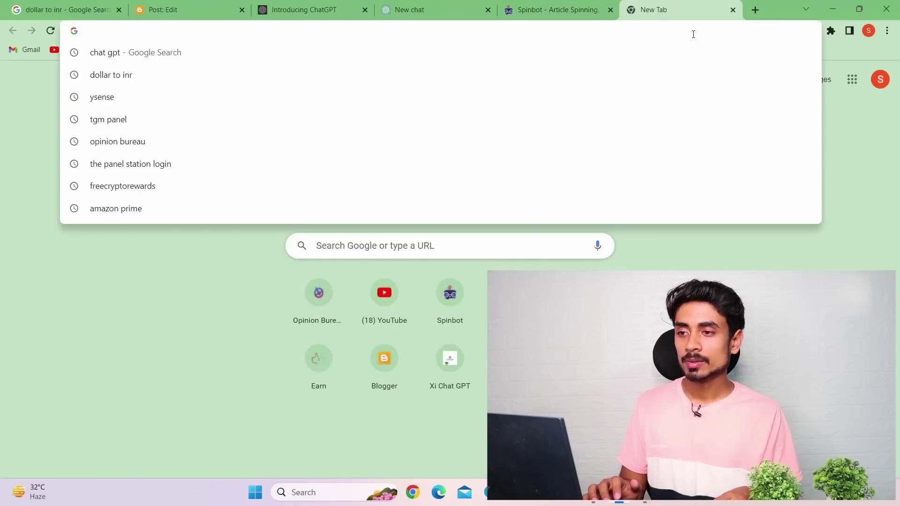
type("plag")
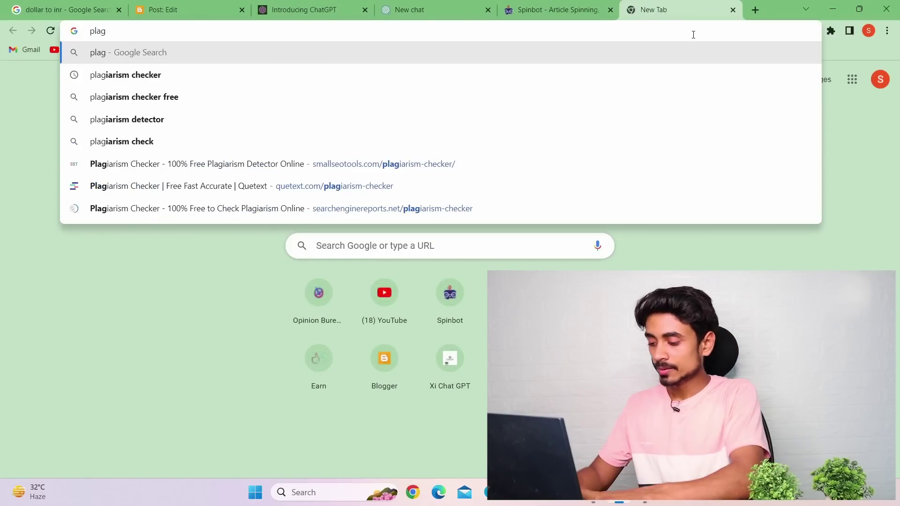
left_click(663, 75)
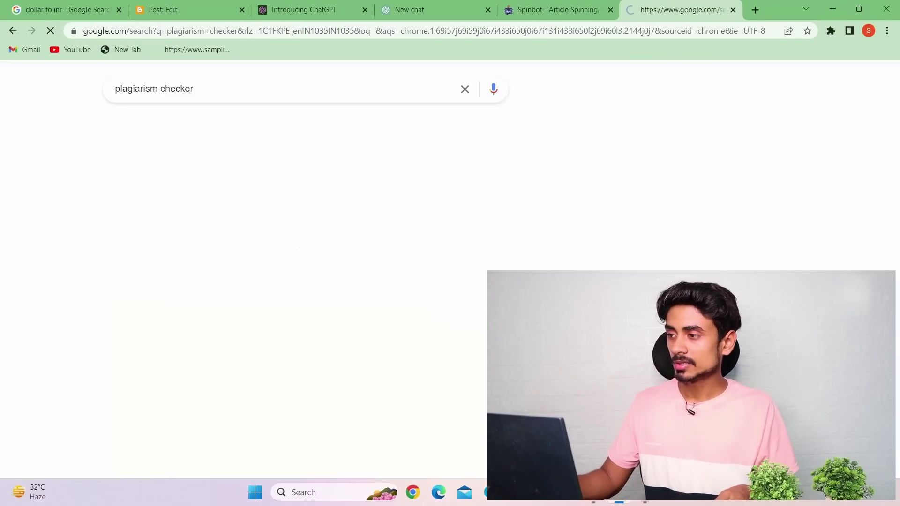
scroll(193, 248, "down", 3)
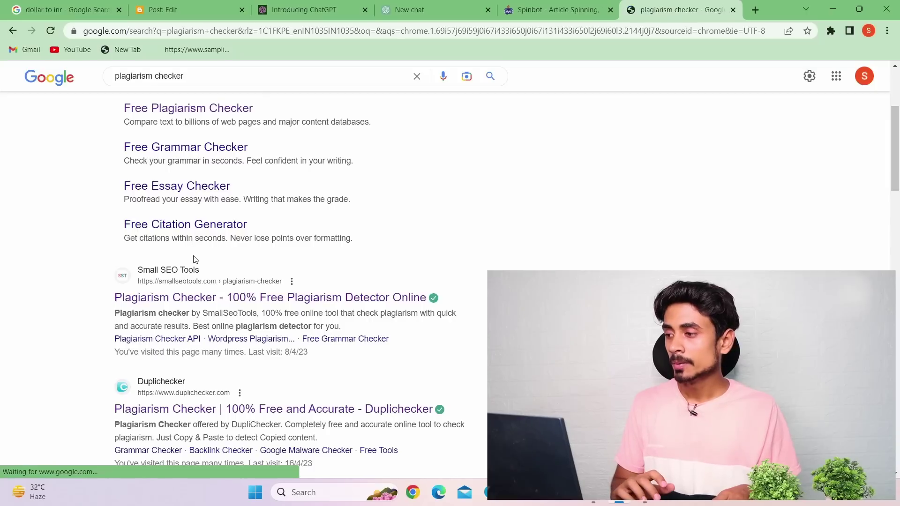
left_click(222, 415)
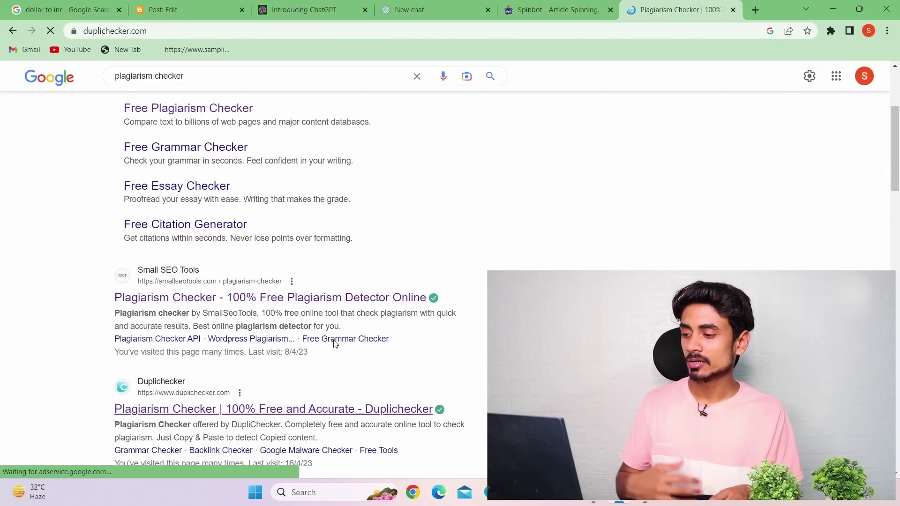
Paste the 425-word spun article into Duplichecker's plagiarism text box
scroll(324, 333, "down", 5)
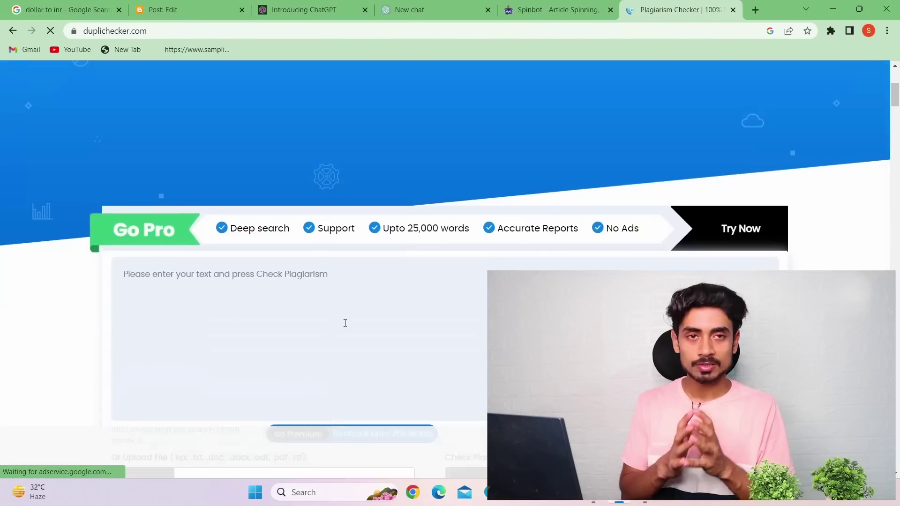
scroll(345, 323, "down", 4)
right_click(303, 120)
left_click(295, 164)
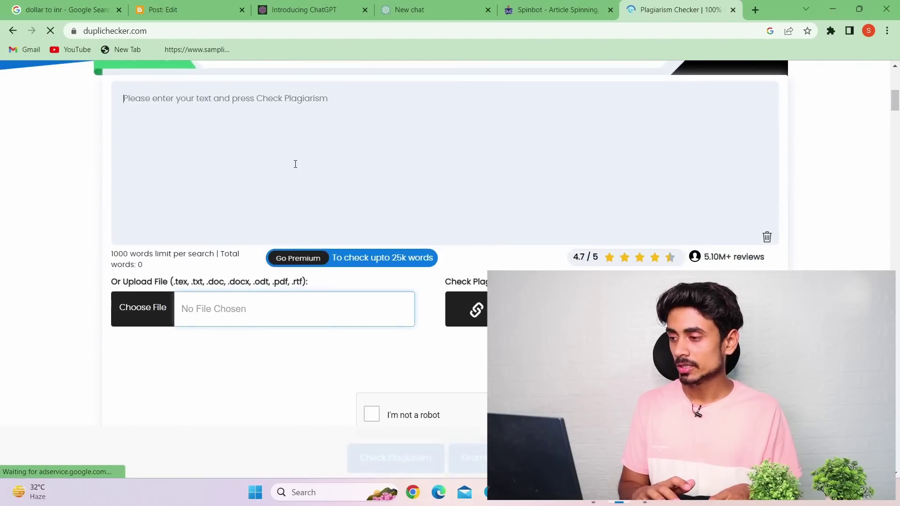
right_click(271, 153)
left_click(301, 249)
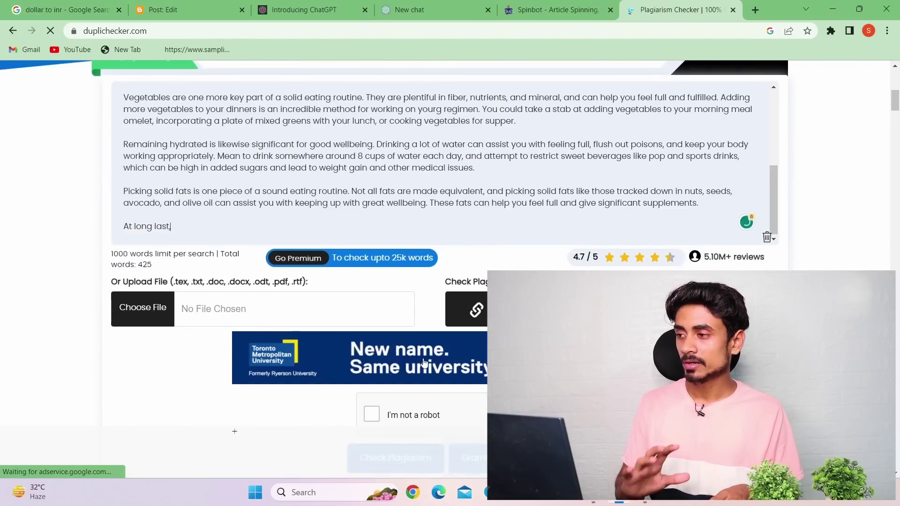
Tick the reCAPTCHA and run the plagiarism check, which reports 0 matches
left_click(421, 417)
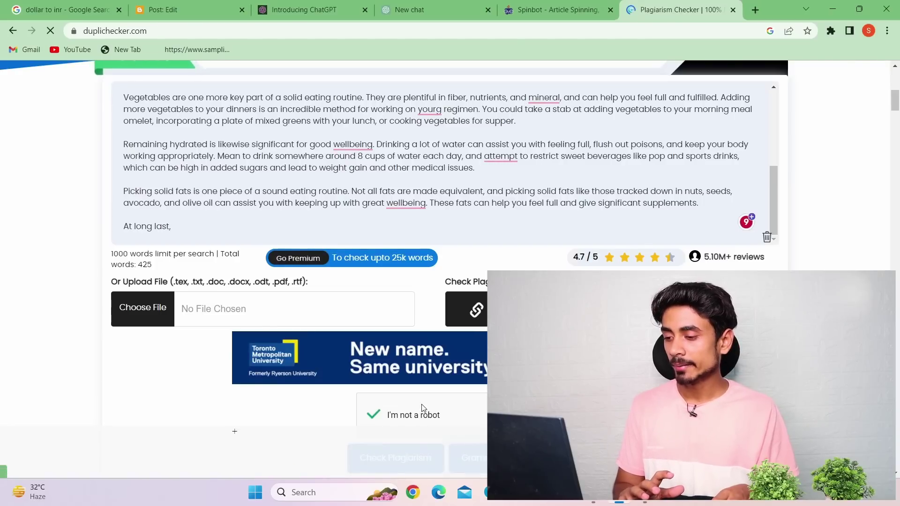
scroll(485, 379, "down", 2)
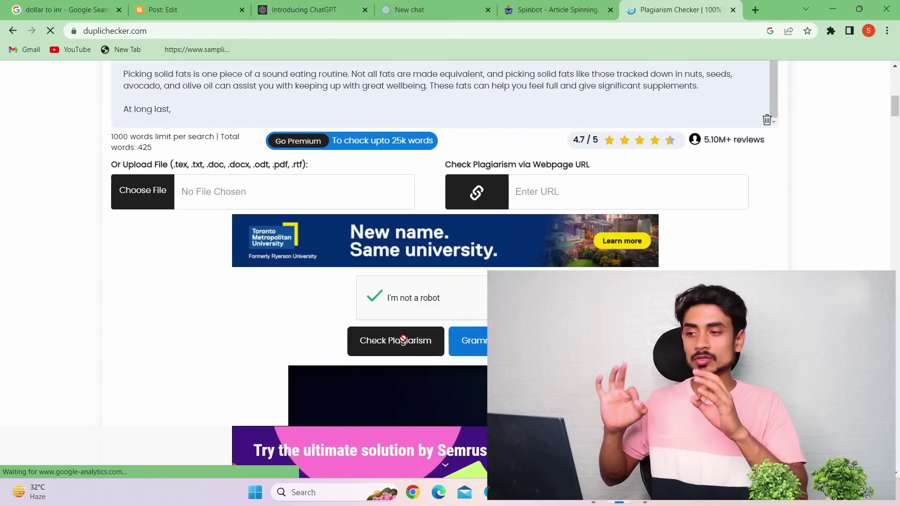
left_click(404, 338)
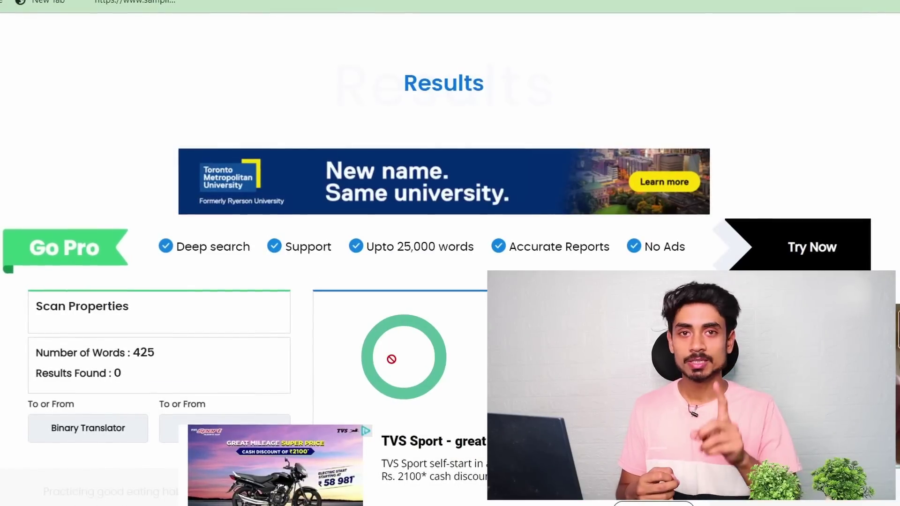
Scroll through the Duplichecker report showing 0% plagiarism and 100% unique content
scroll(392, 359, "down", 5)
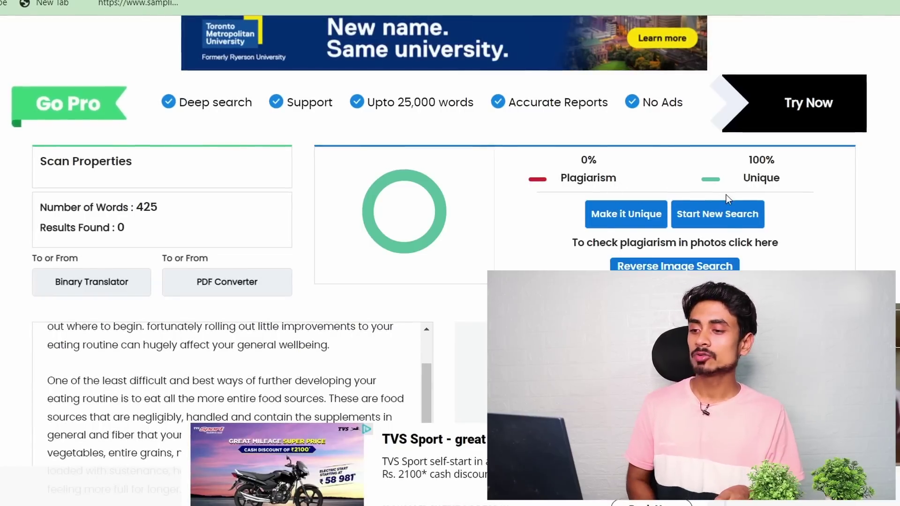
scroll(798, 181, "up", 9)
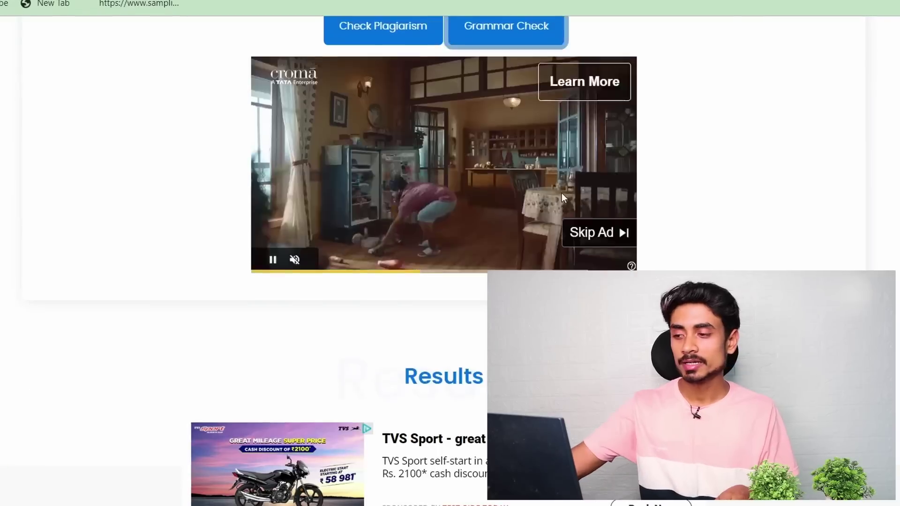
scroll(562, 192, "up", 9)
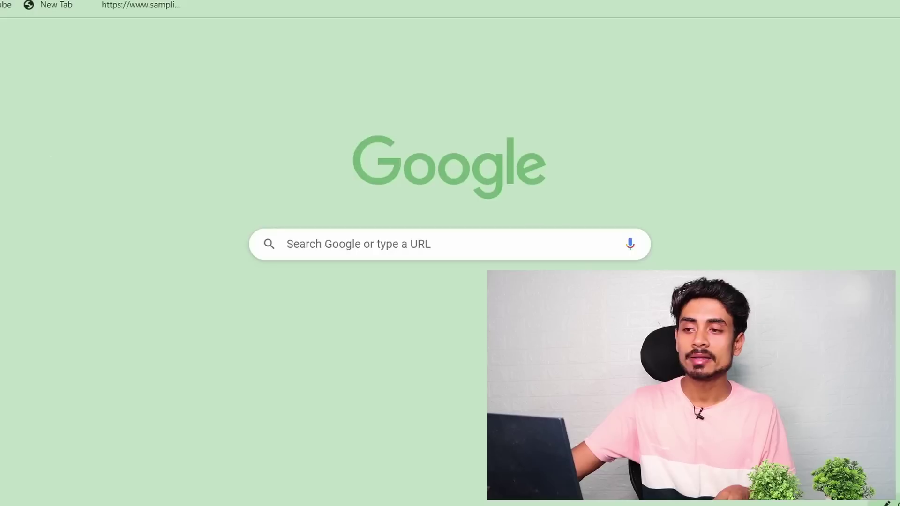
Search Google for 'ai detector' and open the Crossplag AI Content Detector result
key("ctrl+l")
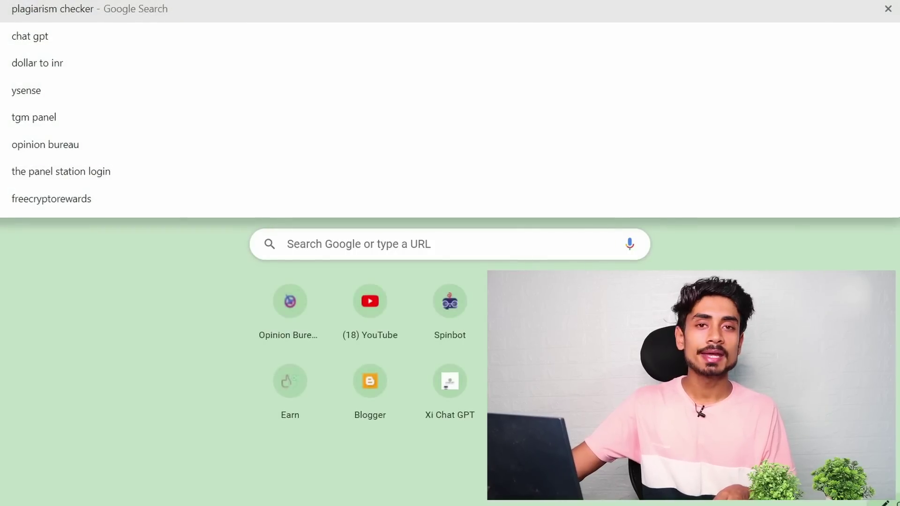
type("ai")
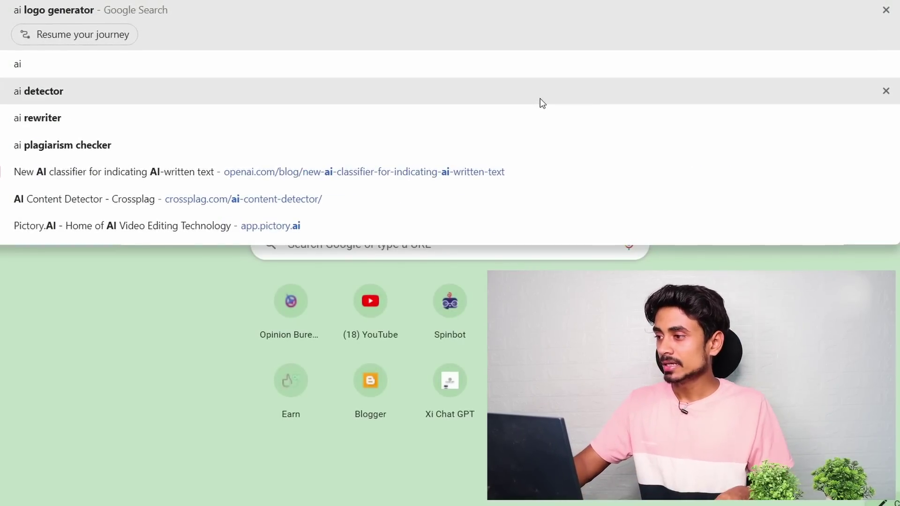
left_click(540, 99)
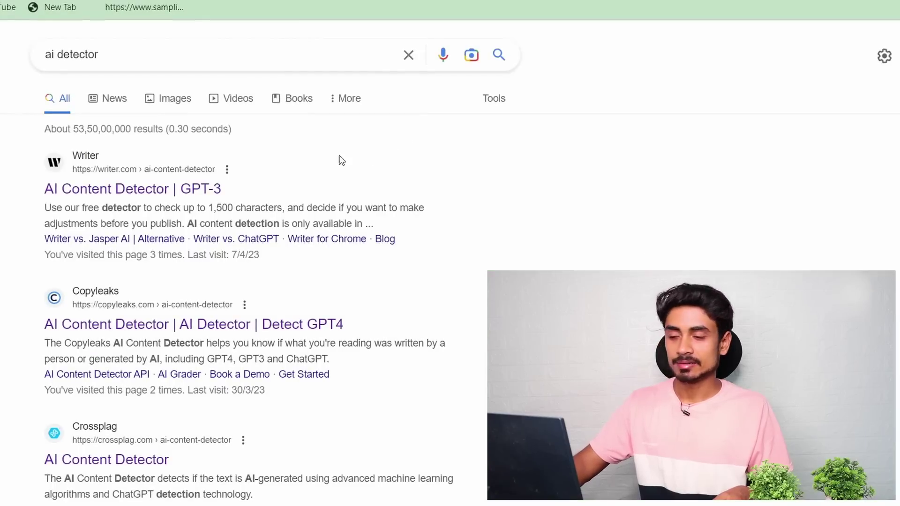
scroll(140, 246, "down", 3)
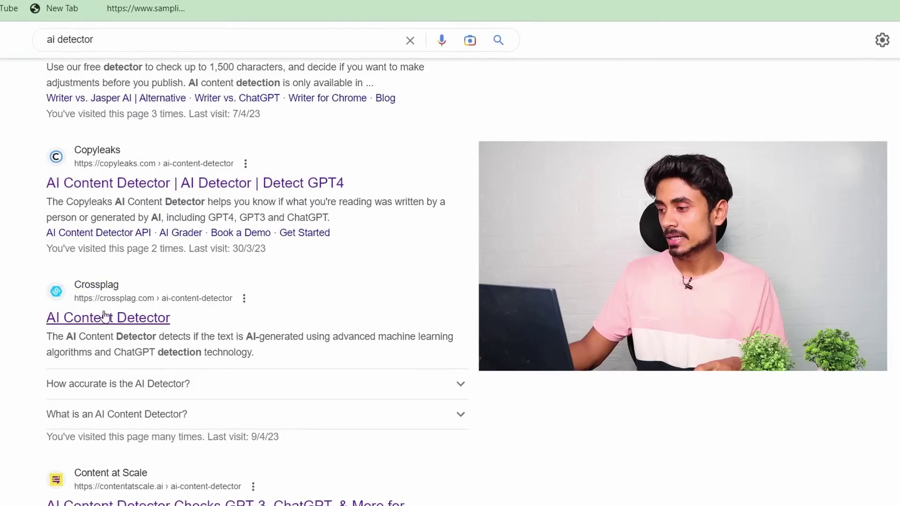
left_click(117, 317)
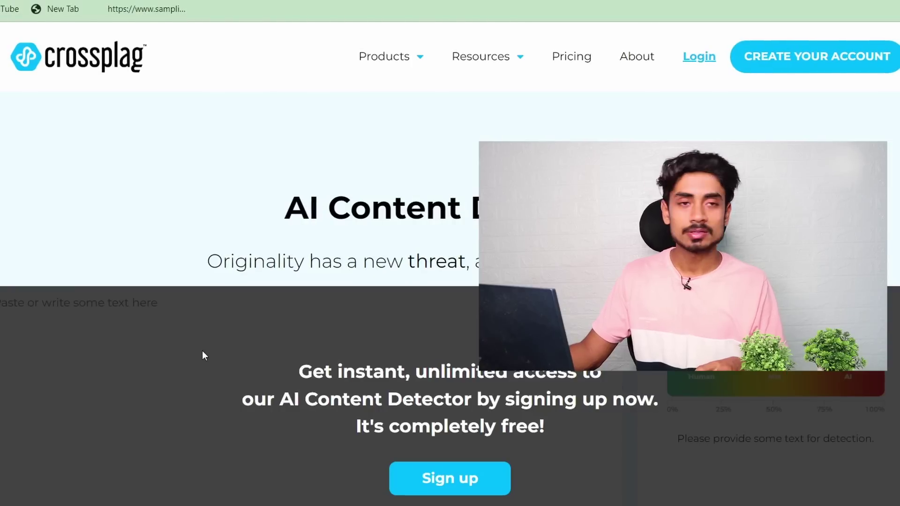
Sign up for Crossplag and open the AI Content Detector from the dashboard sidebar
scroll(205, 355, "down", 4)
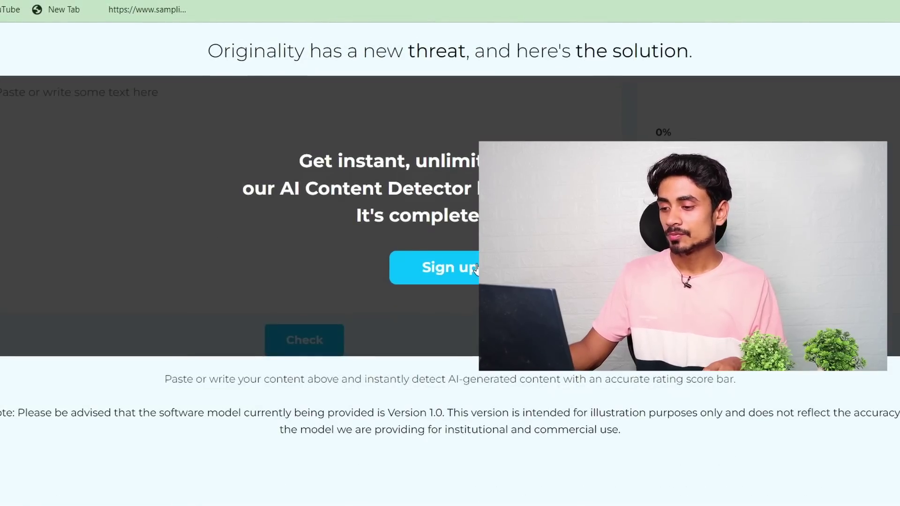
left_click(471, 266)
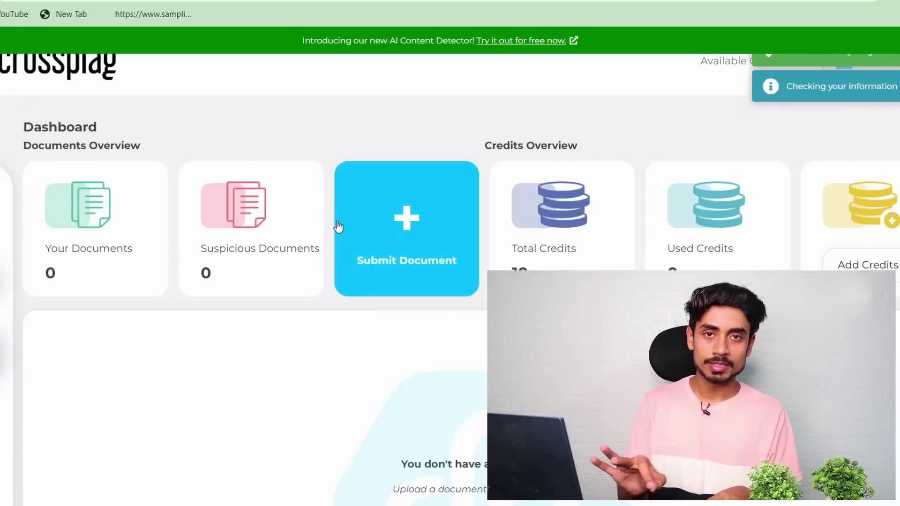
scroll(125, 191, "down", 4)
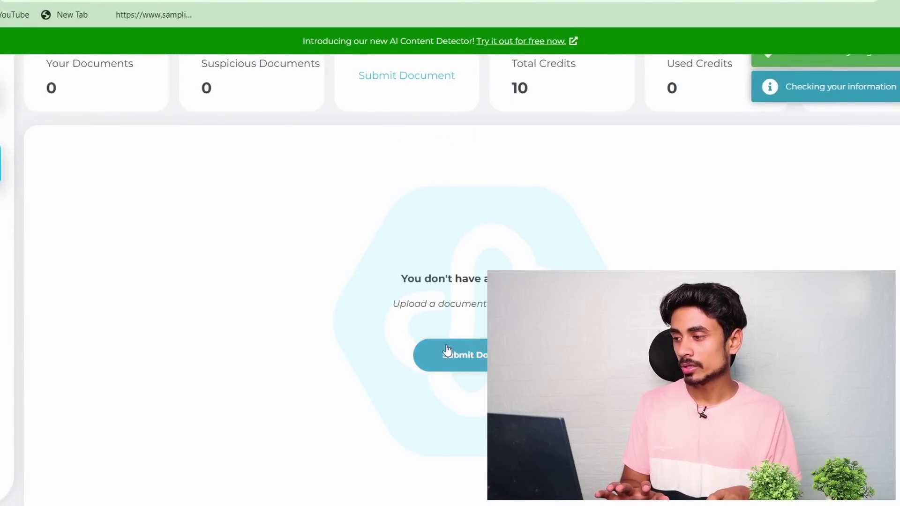
scroll(266, 262, "up", 4)
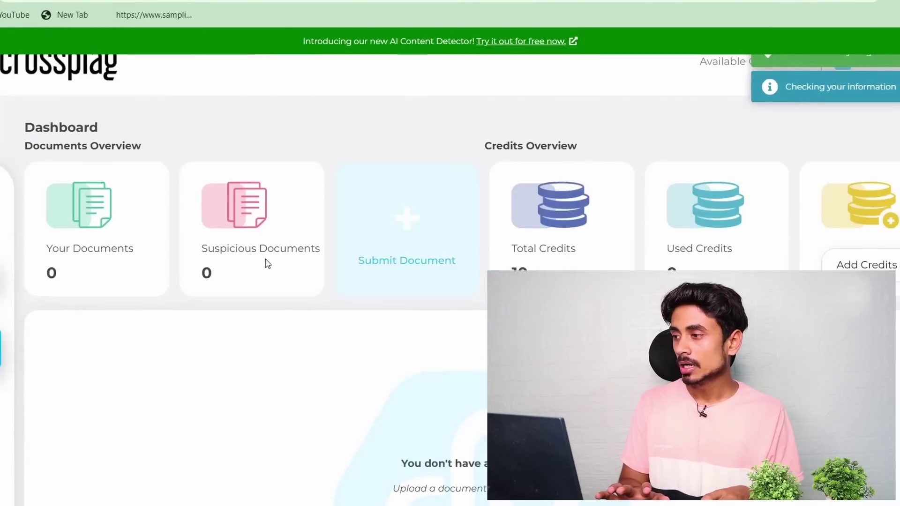
left_click(2, 223)
scroll(253, 273, "down", 3)
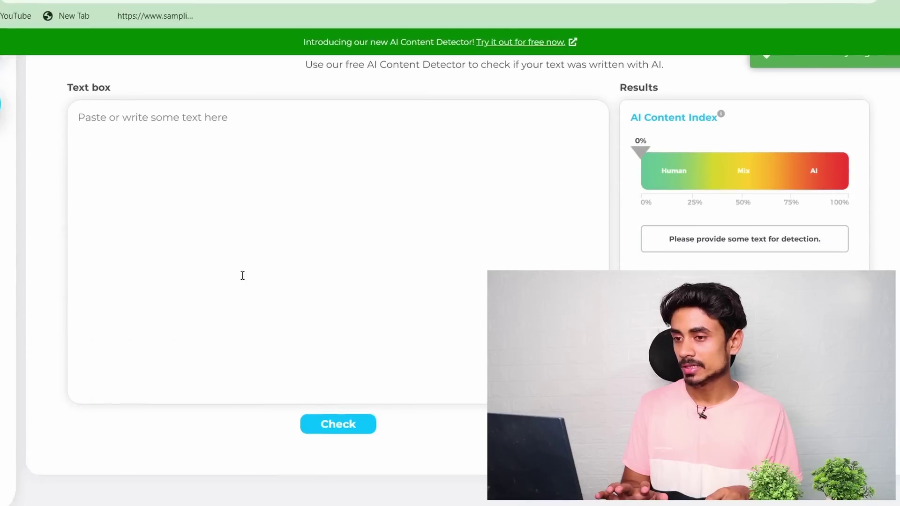
left_click(197, 205)
Paste the article into Crossplag and check it: 5% AI Content Index, mainly human-written
right_click(197, 205)
left_click(282, 317)
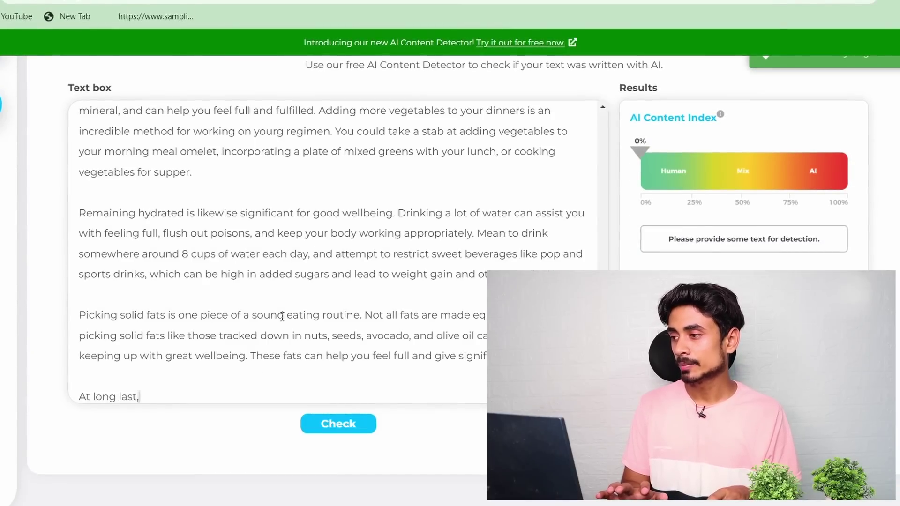
left_click(337, 428)
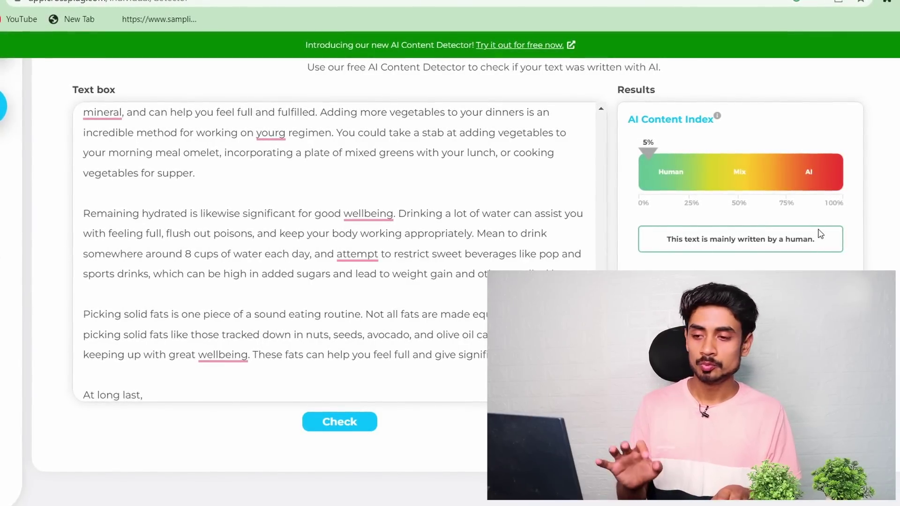
scroll(821, 246, "up", 7)
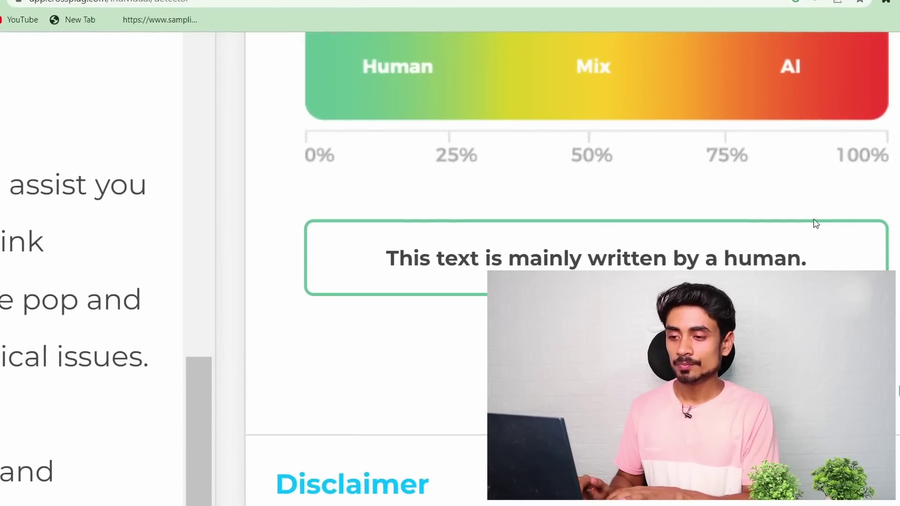
scroll(819, 232, "down", 3)
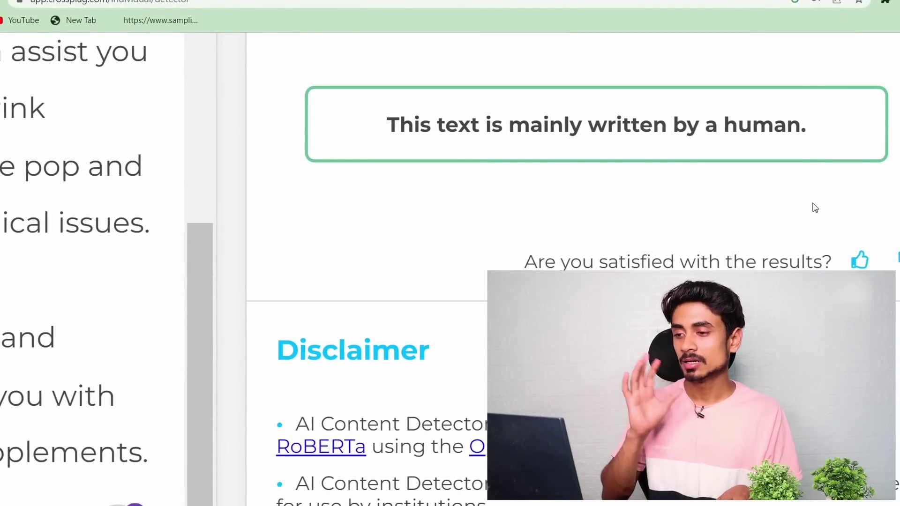
scroll(815, 209, "down", 7)
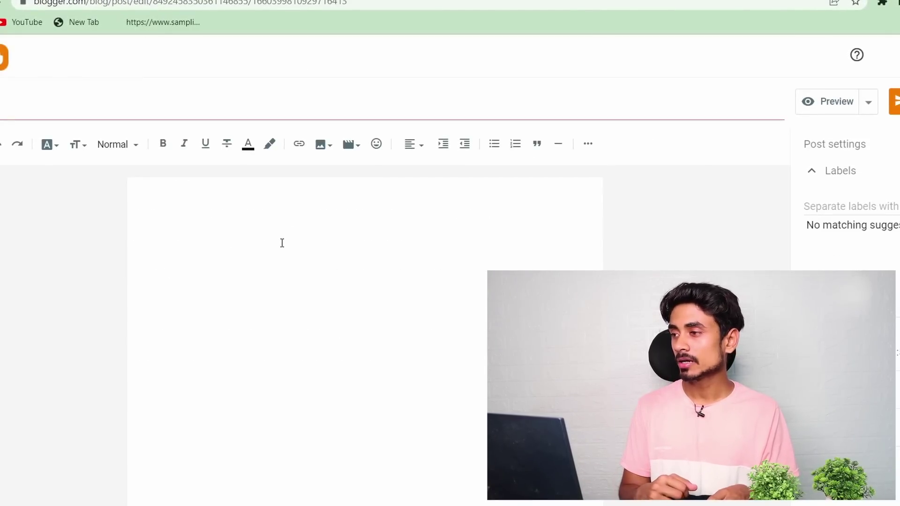
Paste the healthy-eating article, opening 'Practicing good eating habits', into the Blogger post body
left_click(281, 240)
right_click(281, 240)
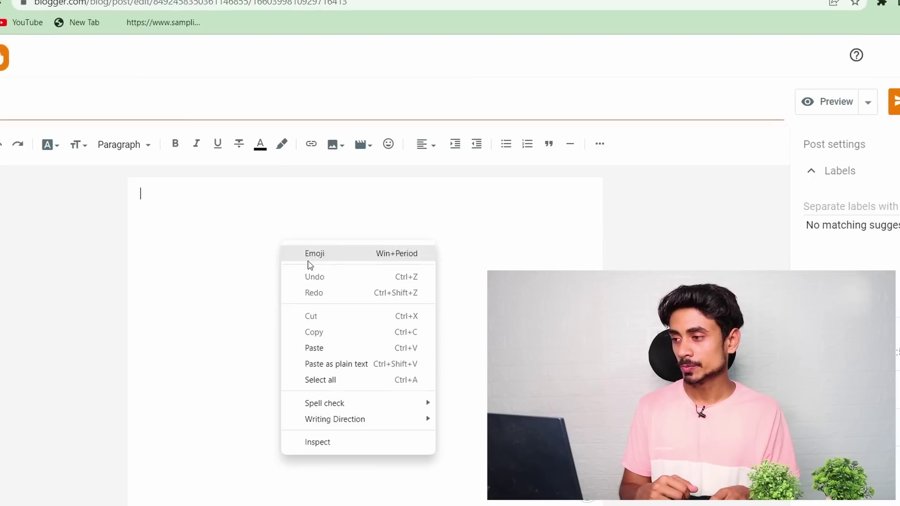
left_click(320, 348)
scroll(339, 369, "up", 6)
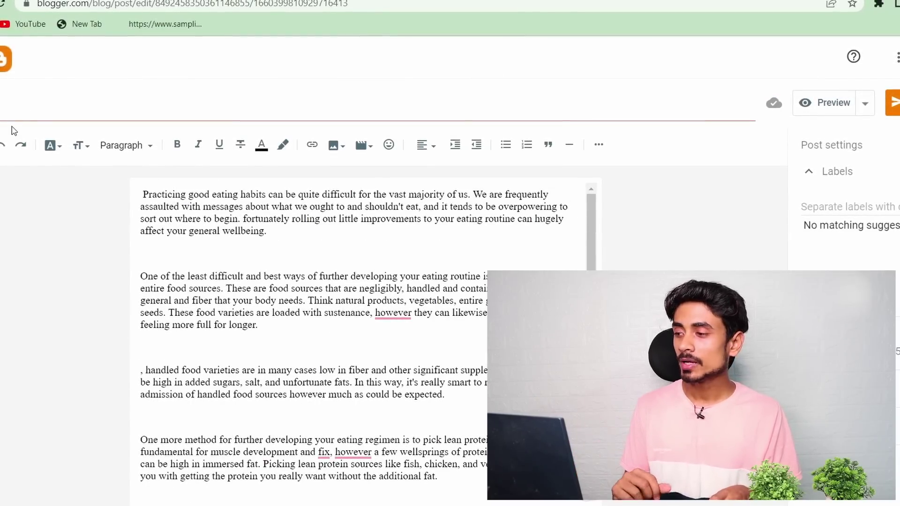
Edit the earlier ChatGPT prompt to 'write a seo friendly title for blogs' and submit it
key("ctrl+Tab")
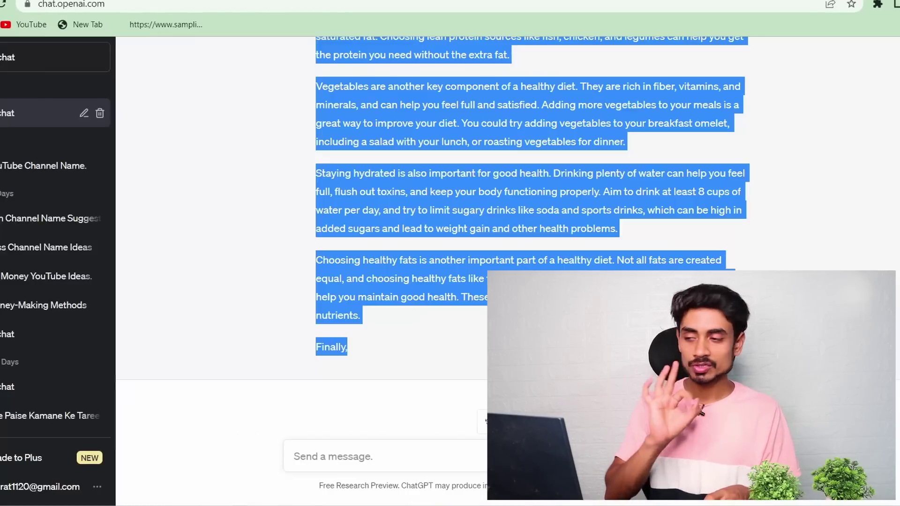
scroll(375, 347, "up", 6)
scroll(414, 339, "up", 4)
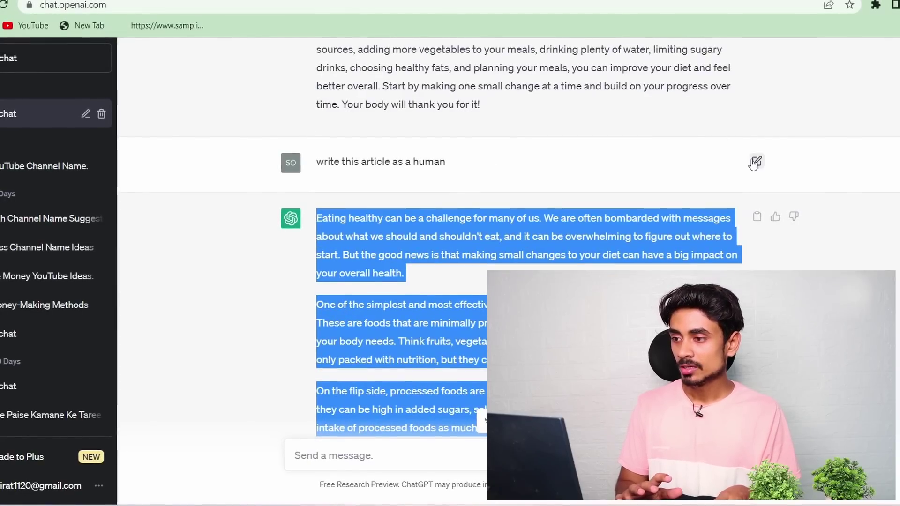
left_click(755, 161)
left_click(529, 165)
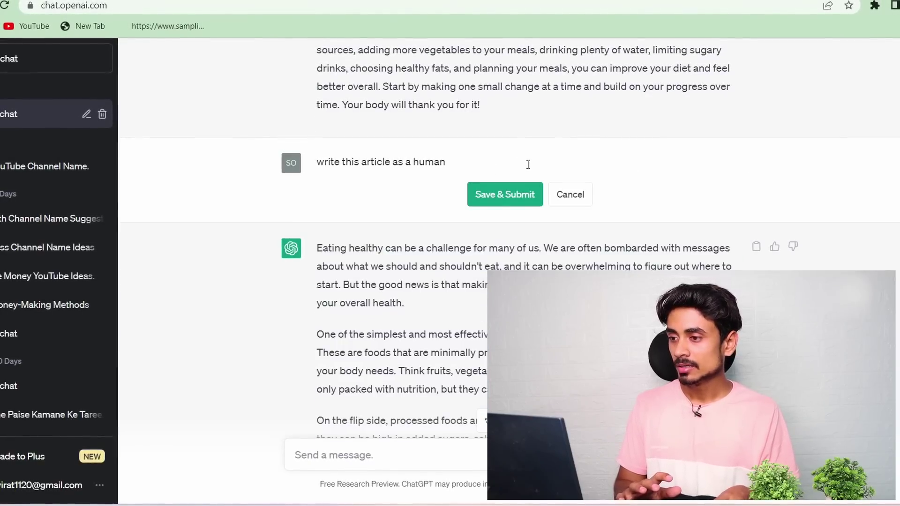
key("BackSpace")
key("BackSpace")
key("BackSpace")
key("BackSpace")
key("BackSpace")
key("BackSpace")
key("BackSpace")
key("BackSpace")
key("BackSpace")
key("BackSpace")
key("BackSpace")
key("BackSpace")
key("BackSpace")
key("BackSpace")
key("BackSpace")
key("BackSpace")
key("BackSpace")
key("BackSpace")
key("BackSpace")
key("BackSpace")
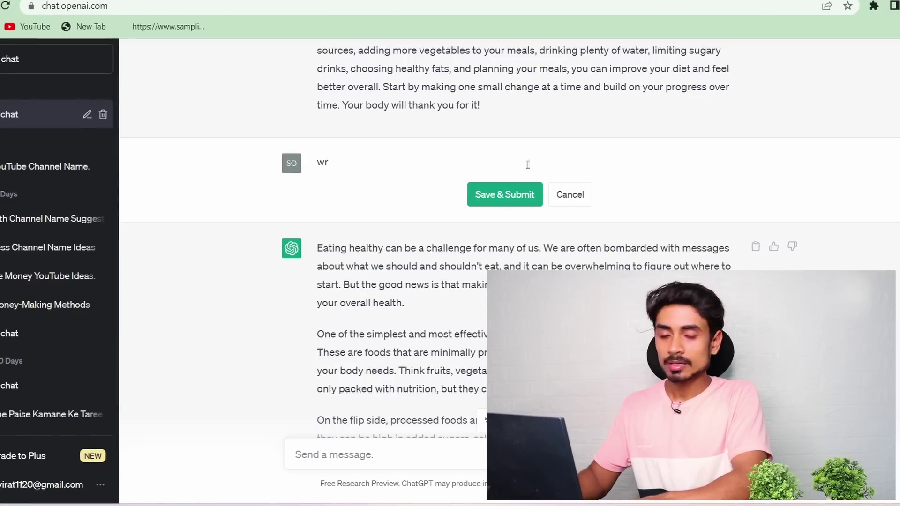
type("ite a")
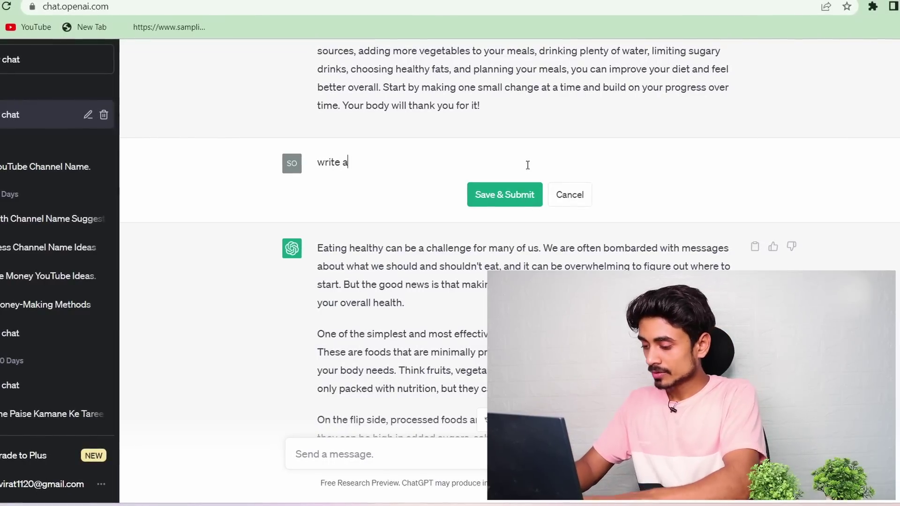
type(" seo friendly title for blogs")
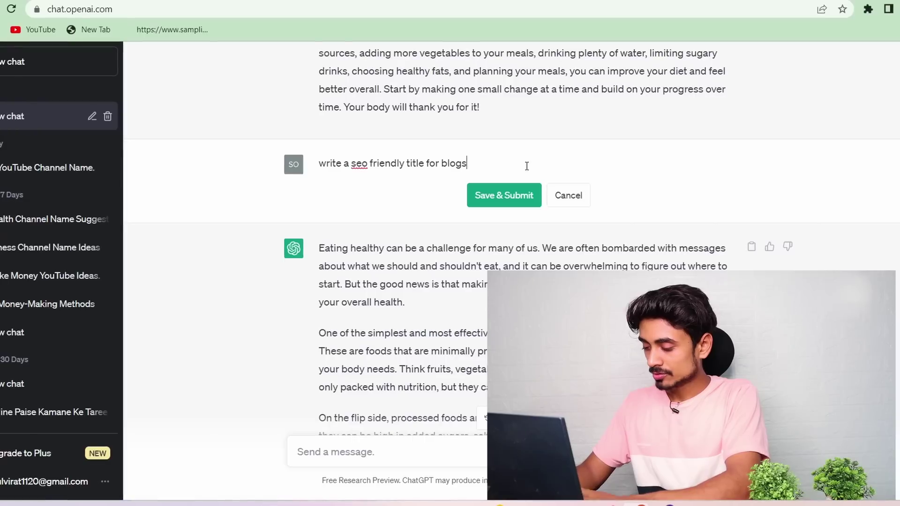
left_click(521, 197)
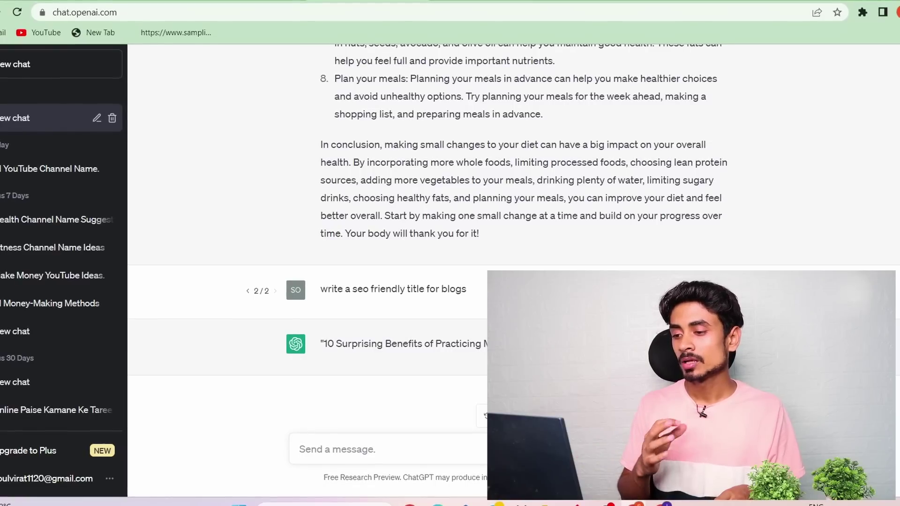
Copy the generated title '10 Surprising Benefits of Practicing Mindfulness Every Day'
left_click_drag(516, 344, 325, 344)
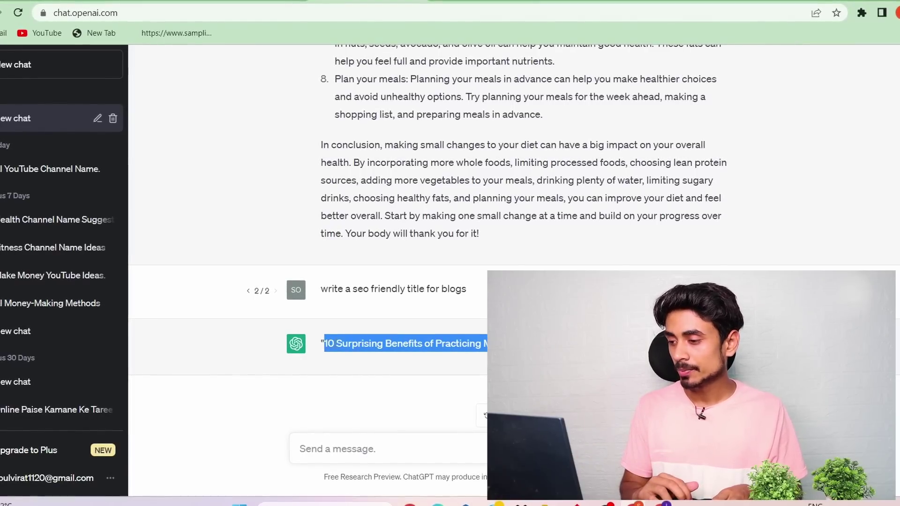
right_click(344, 350)
left_click(361, 356)
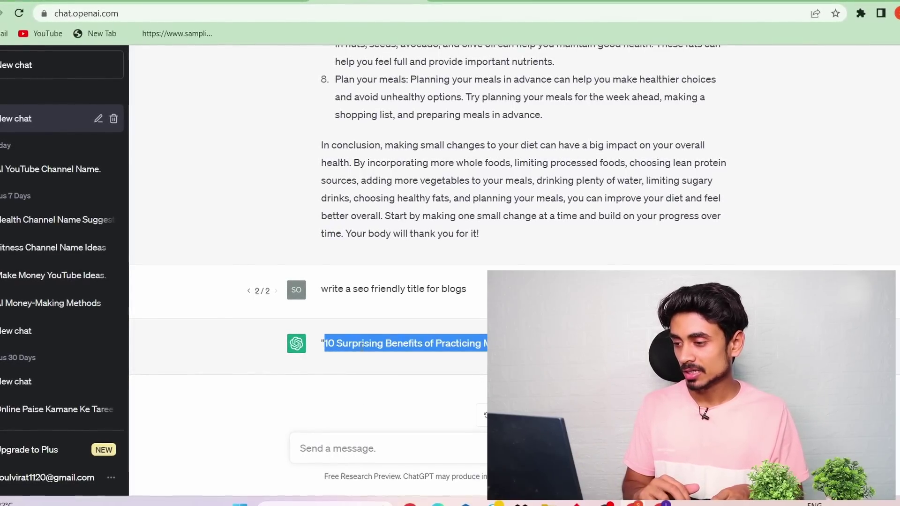
Paste the mindfulness title into the Blogger post's Title field
key("ctrl+Tab")
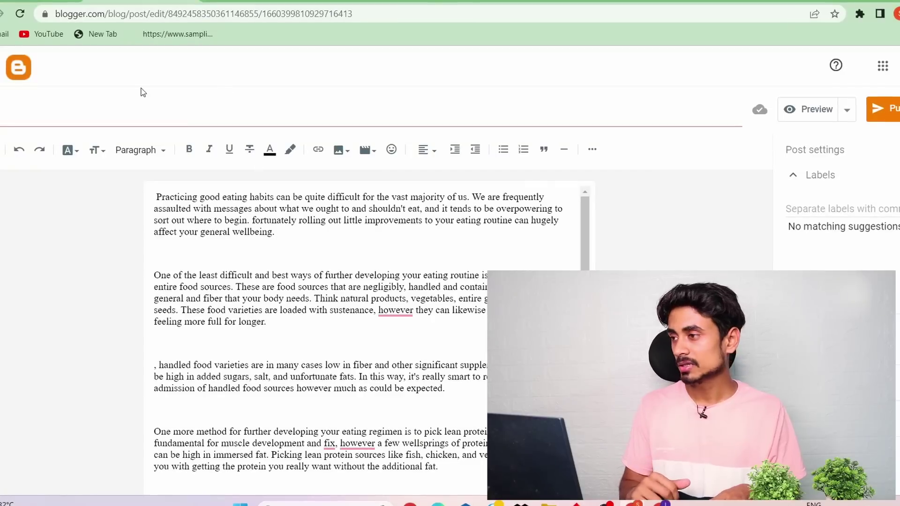
right_click(140, 111)
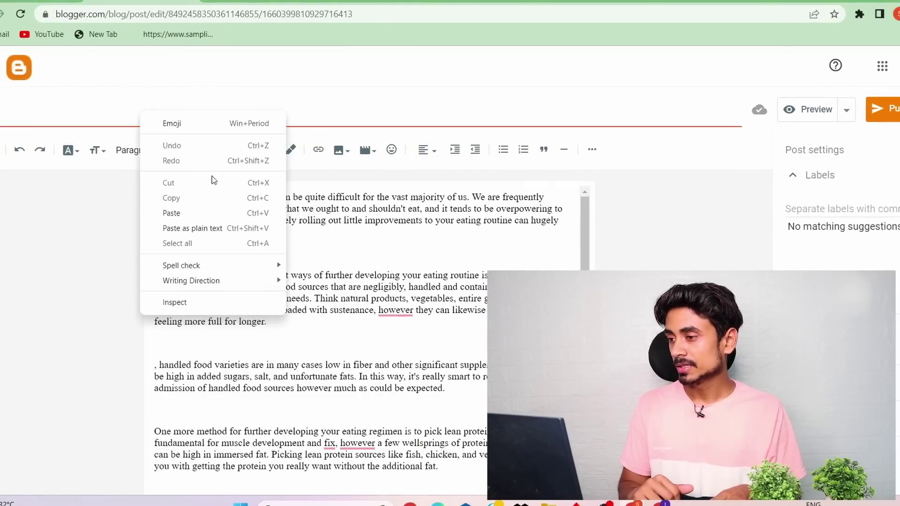
left_click(203, 212)
Delete the unfinished 'At long last,' line and add the line 'Question Solved In this Article'
scroll(408, 271, "down", 4)
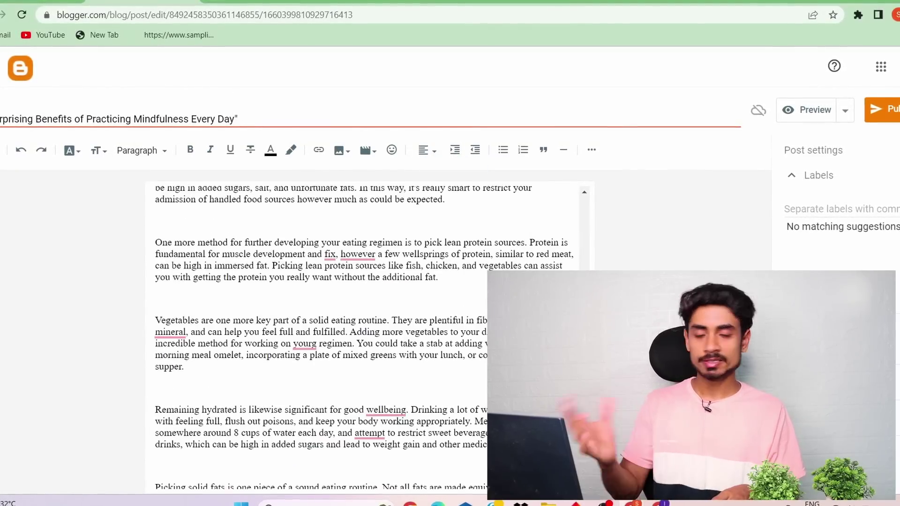
scroll(365, 336, "down", 2)
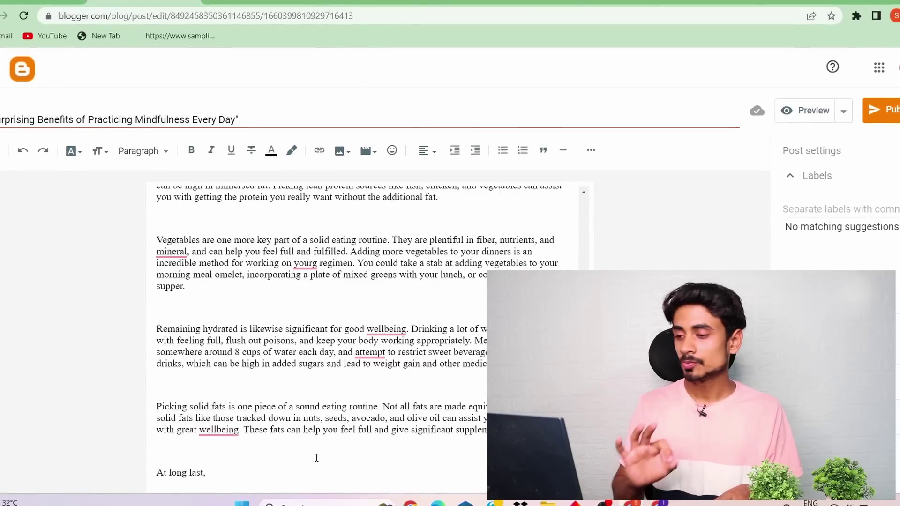
left_click(256, 470)
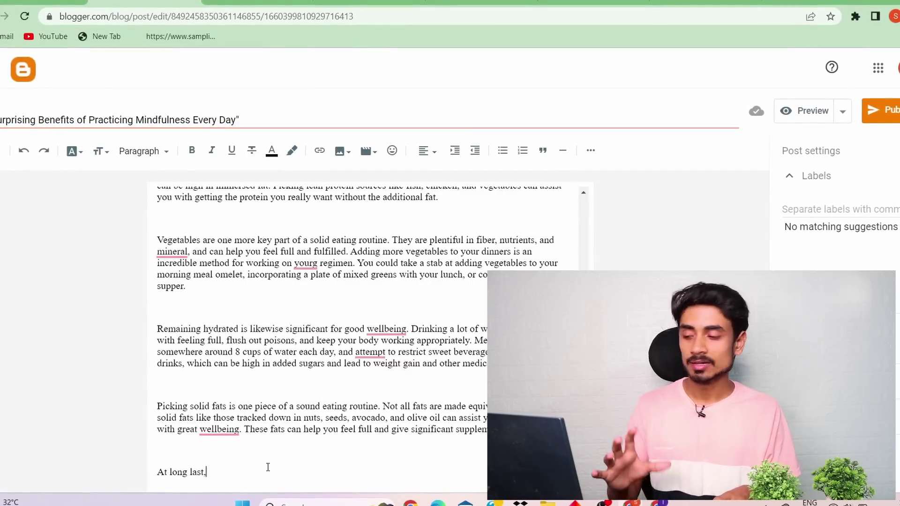
key("BackSpace")
key("BackSpace")
key("BackSpace")
key("BackSpace")
key("BackSpace")
key("BackSpace")
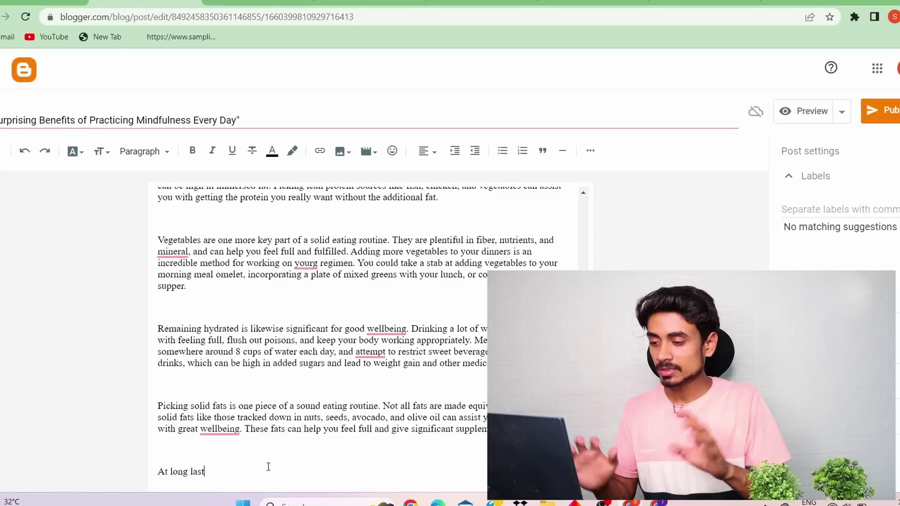
key("BackSpace")
key("BackSpace")
key("BackSpace")
key("BackSpace")
key("BackSpace")
key("BackSpace")
key("BackSpace")
key("BackSpace")
key("BackSpace")
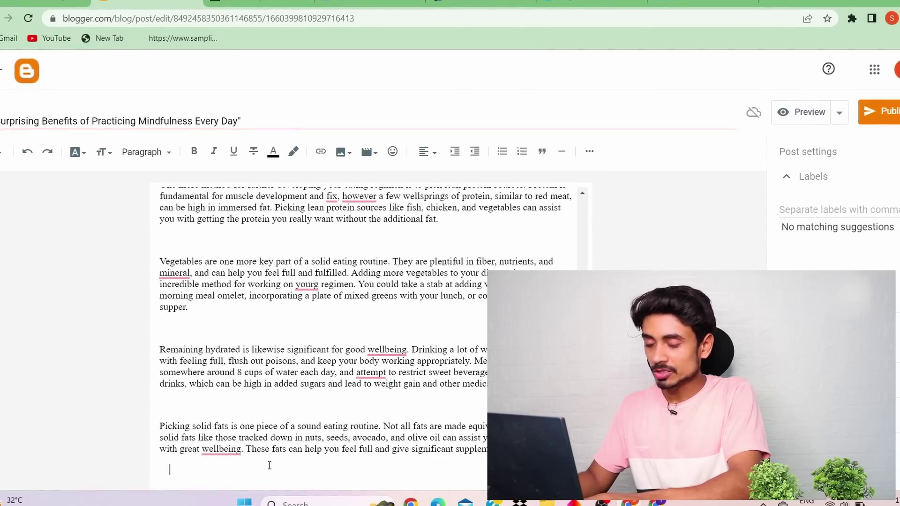
key("Return")
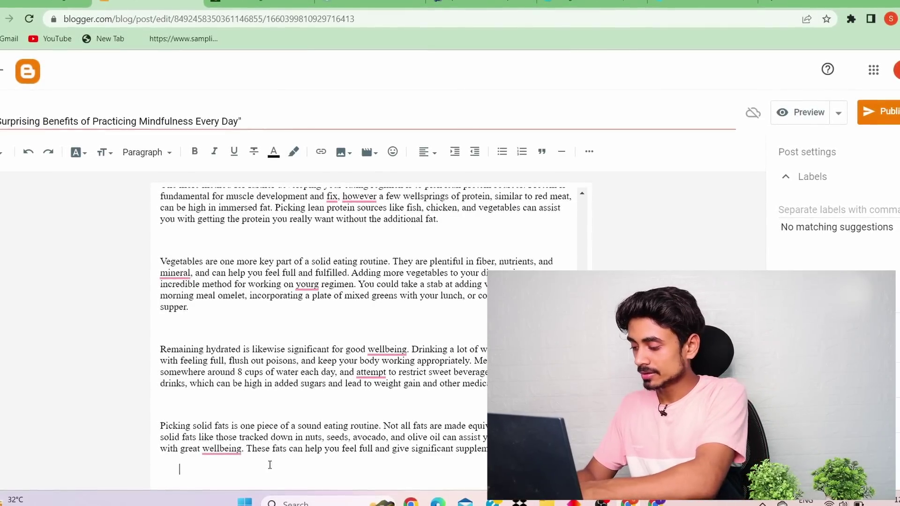
type("Q")
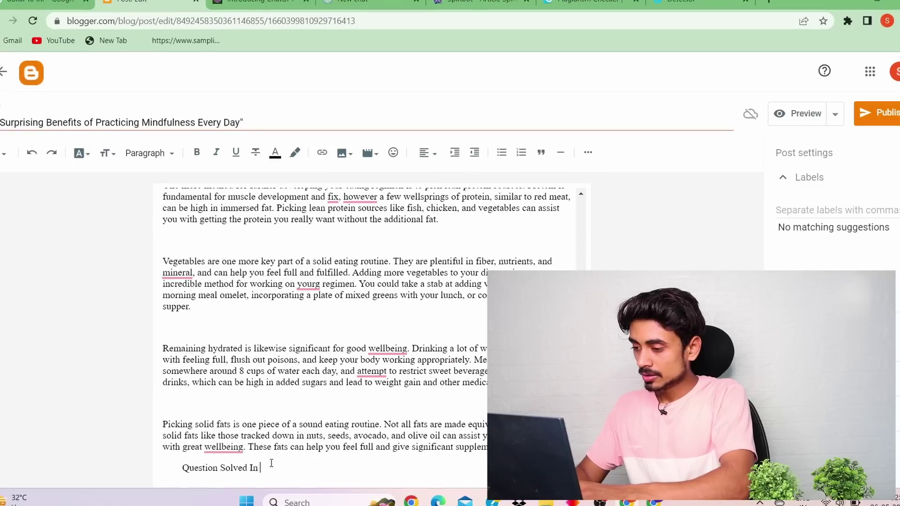
type("uestion Solved In thus ")
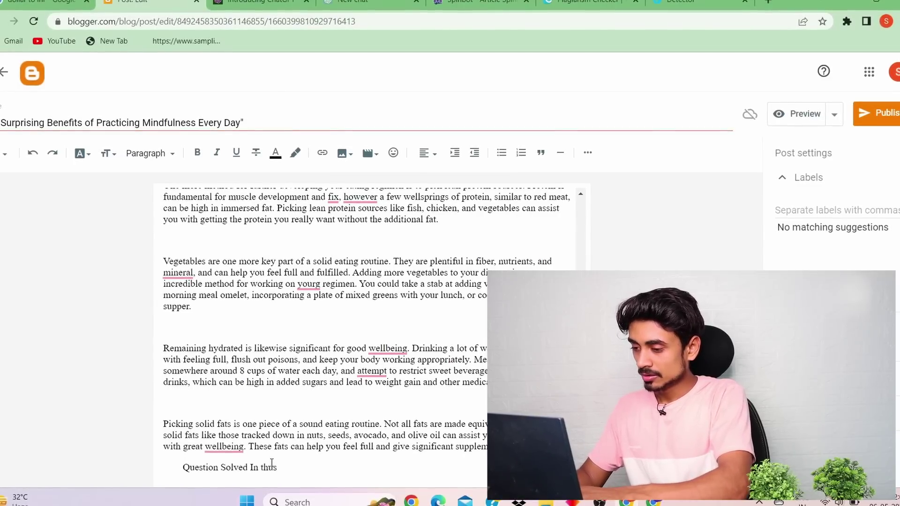
type("is")
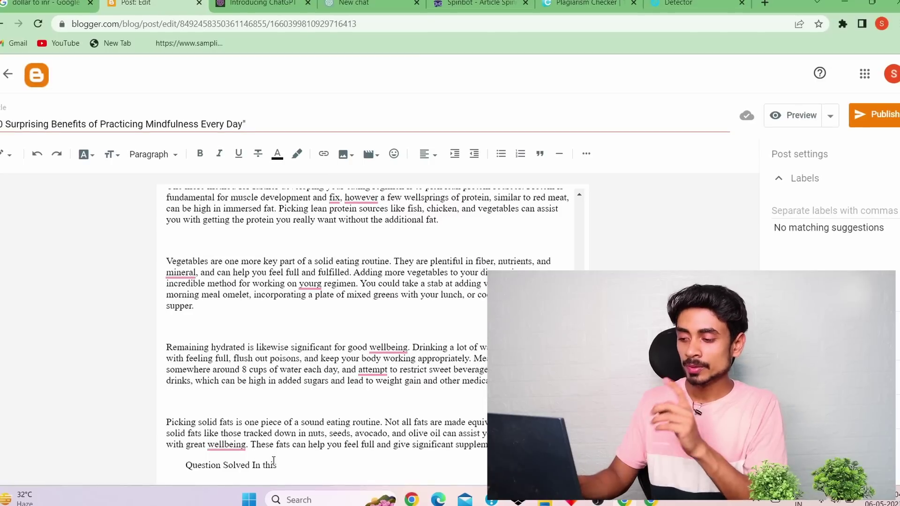
type("Ar")
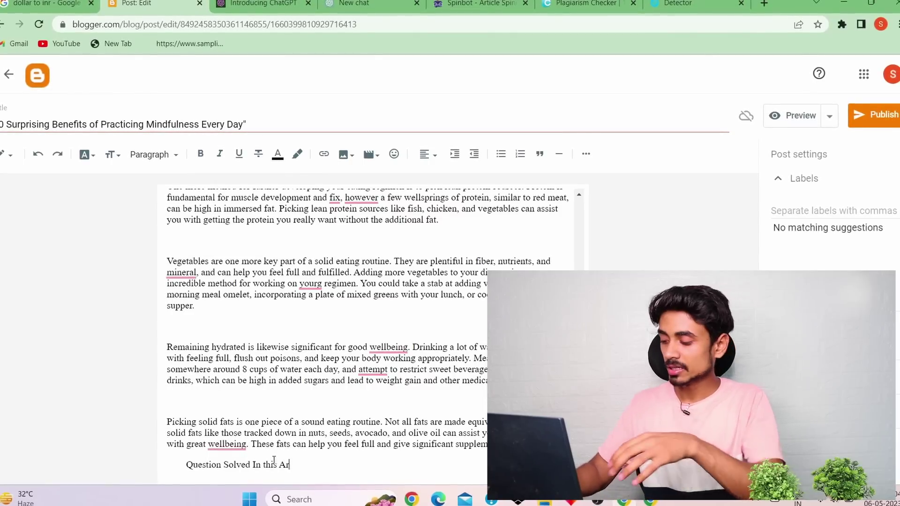
type("ticle")
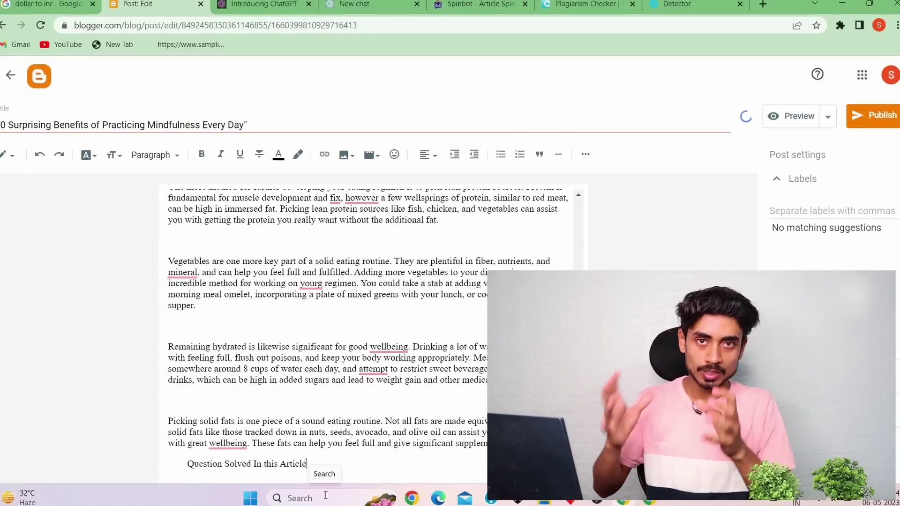
key("Return")
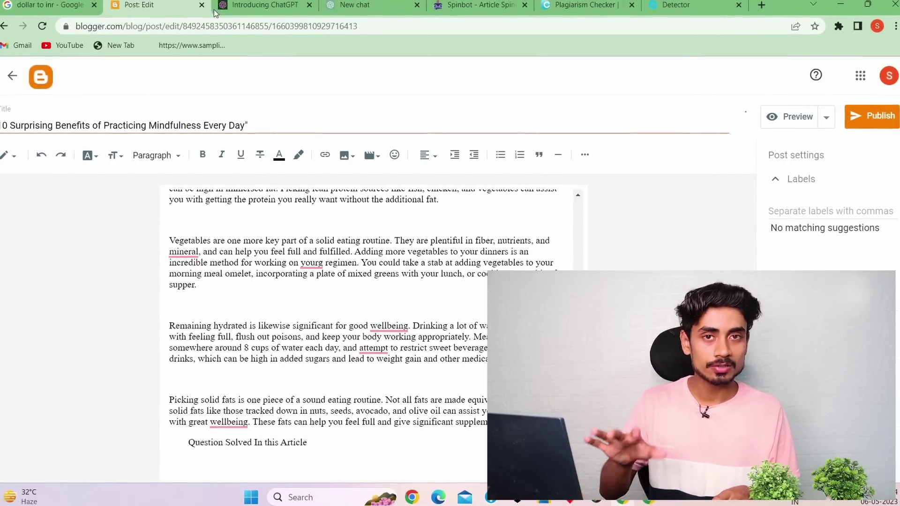
Ask ChatGPT 'give me tags for article' and copy the ten-tag list it returns
left_click(355, 5)
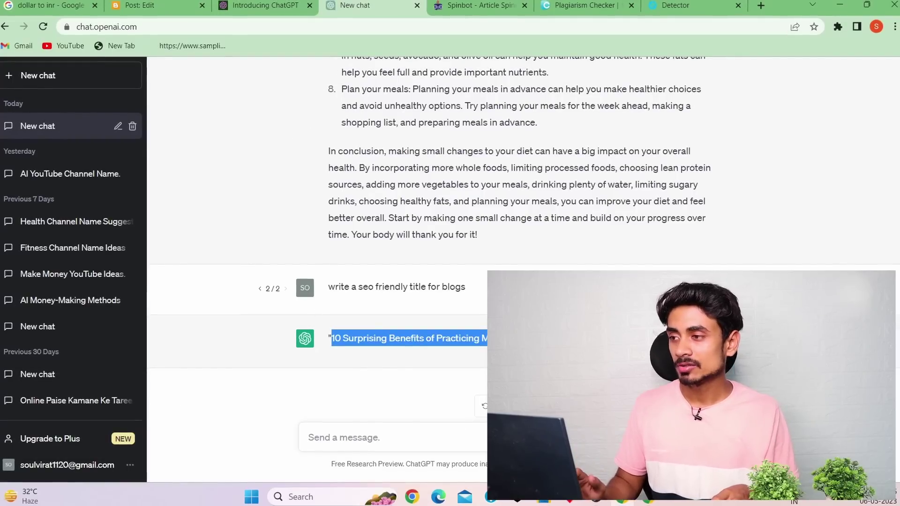
left_click(360, 357)
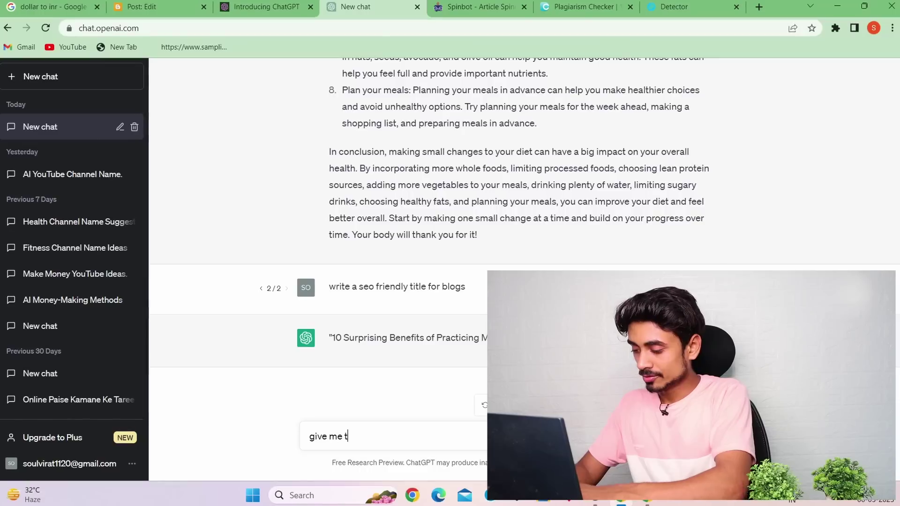
type("ags")
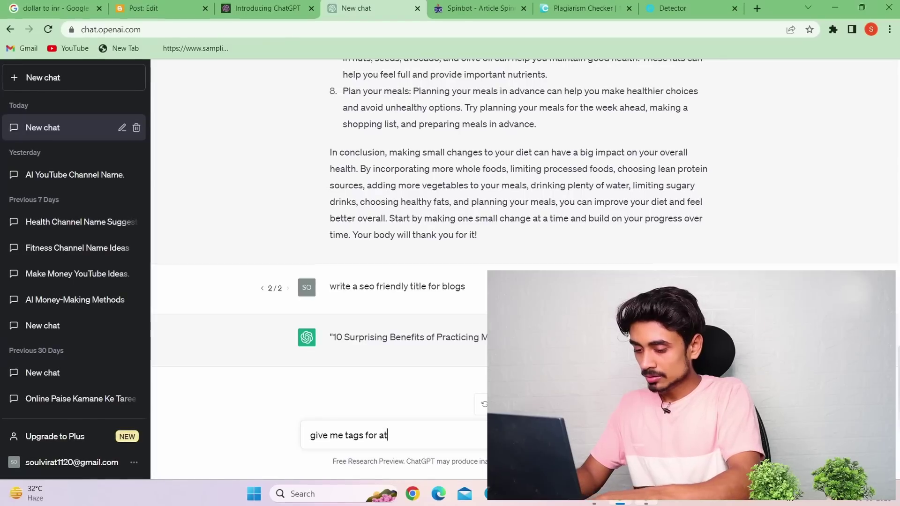
type(" for article")
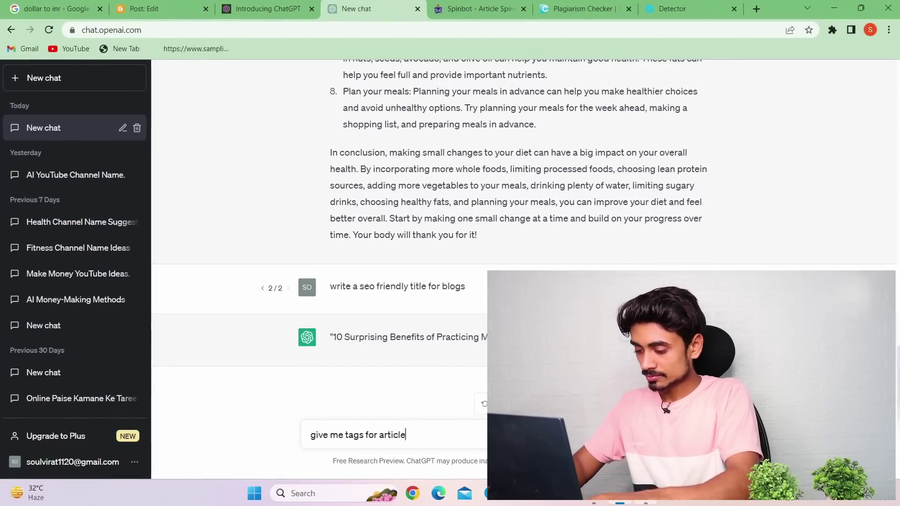
key("Return")
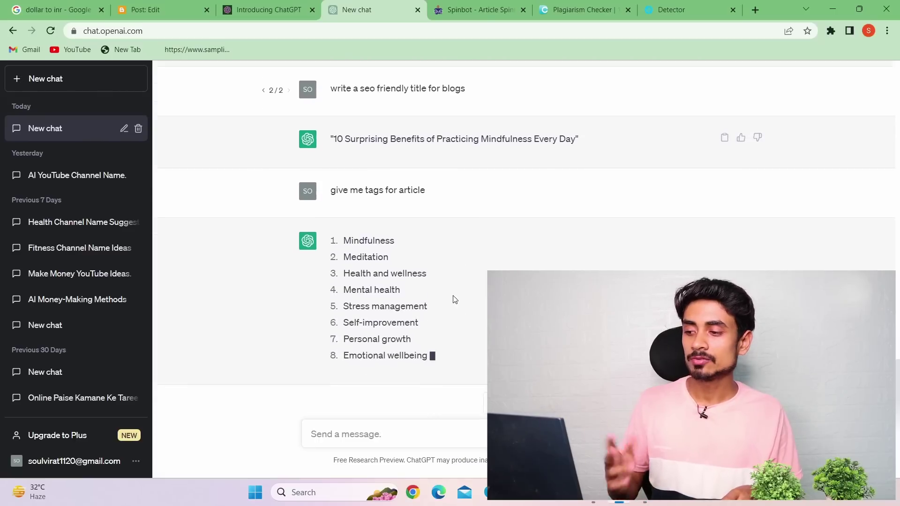
left_click_drag(342, 191, 382, 339)
right_click(371, 287)
left_click(392, 298)
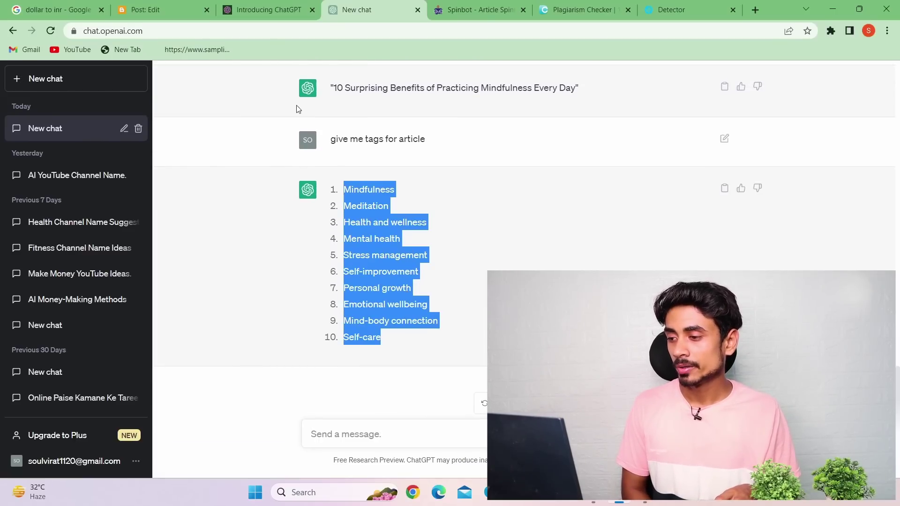
Paste the ten tags, Mindfulness through Self-care, under 'Question Solved In this Article'
left_click(145, 10)
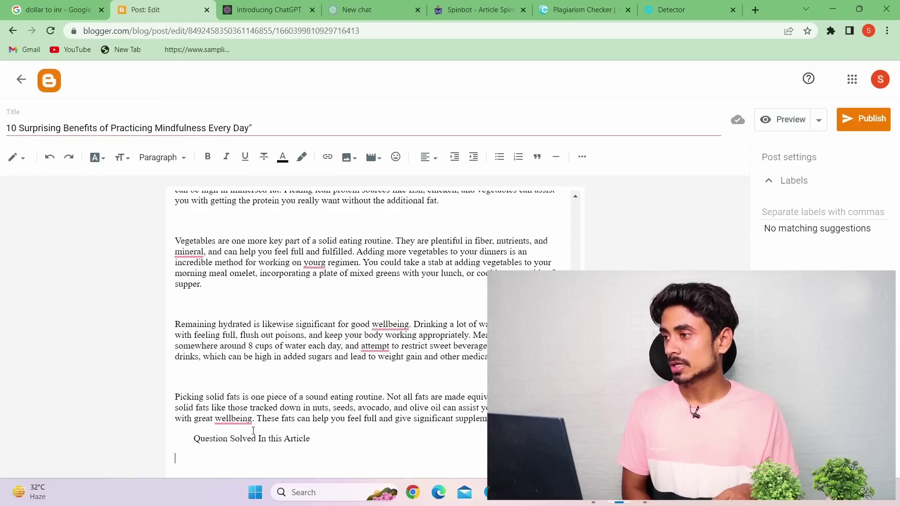
key("ctrl+v")
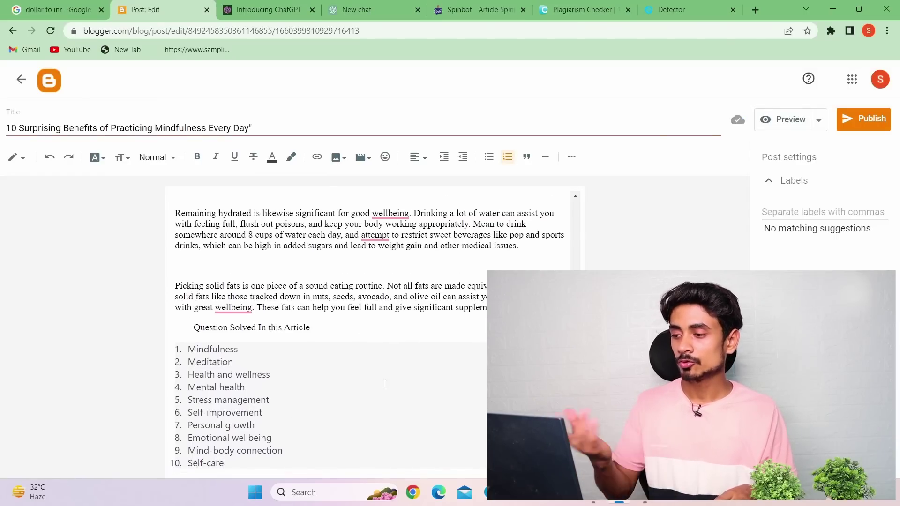
scroll(377, 385, "up", 4)
scroll(377, 385, "up", 3)
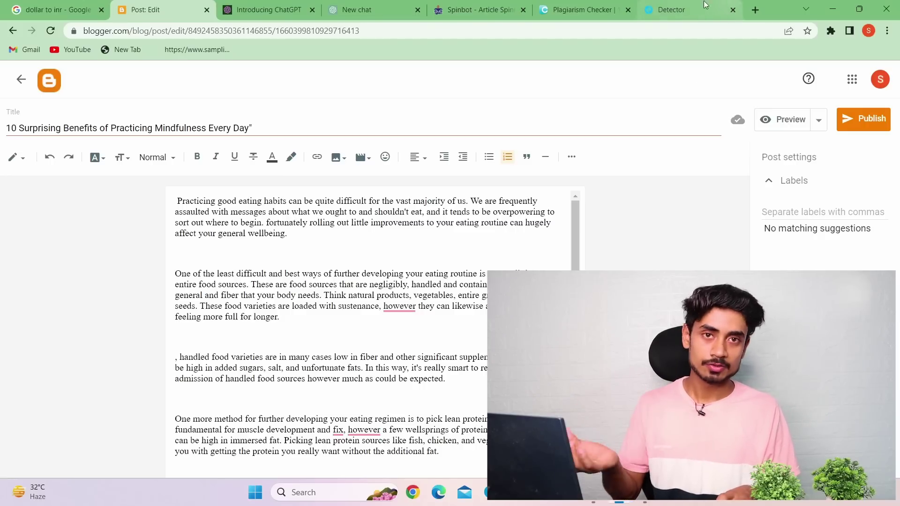
Open a new Chrome tab, then copy the mindfulness blog title from the ChatGPT chat
left_click(757, 9)
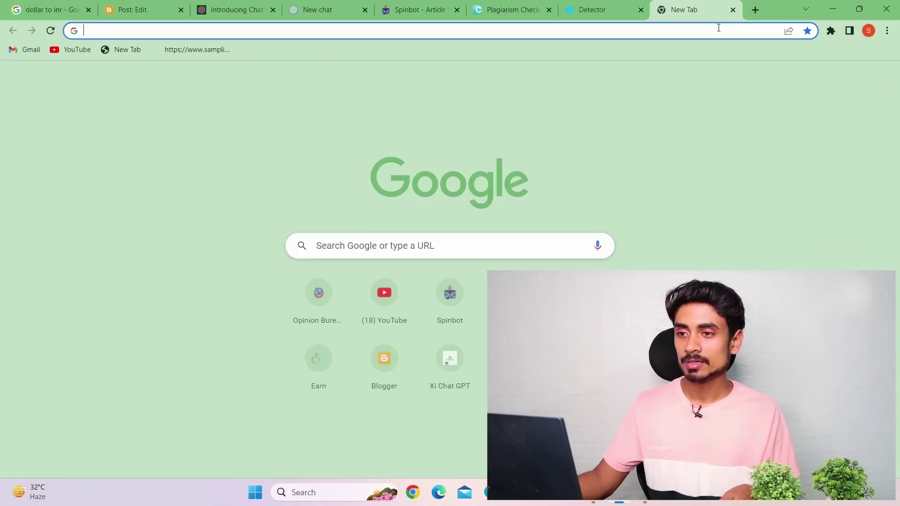
left_click(717, 29)
left_click(347, 6)
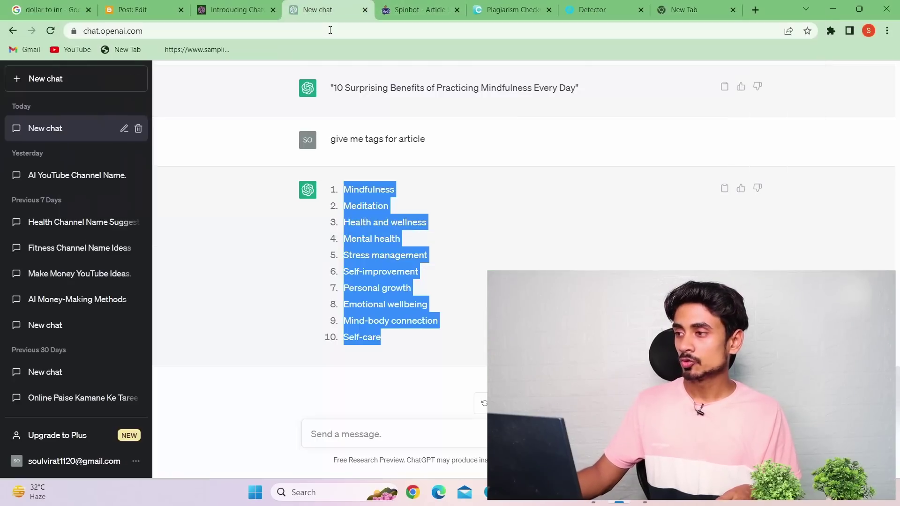
scroll(300, 242, "up", 9)
scroll(351, 234, "down", 5)
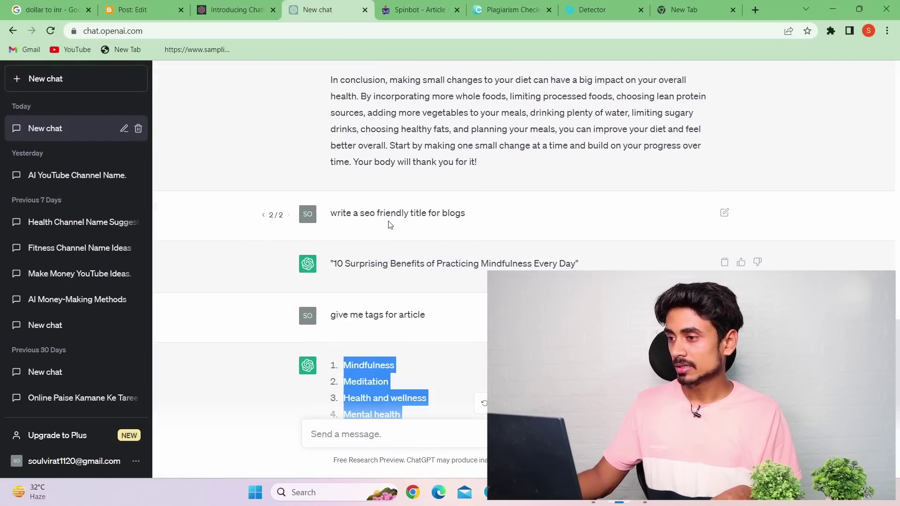
left_click_drag(583, 266, 332, 265)
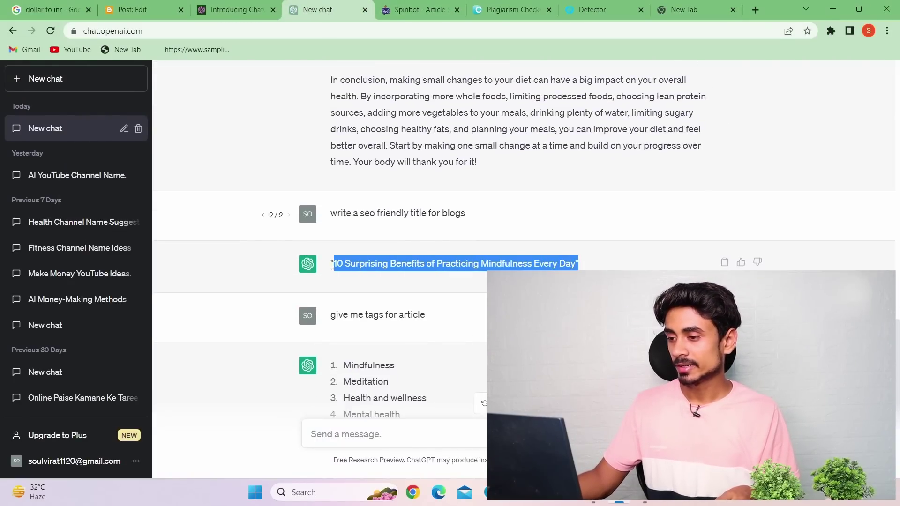
right_click(365, 266)
left_click(374, 274)
Paste the blog title into a Google search and open the glaringlife.com result
left_click(690, 18)
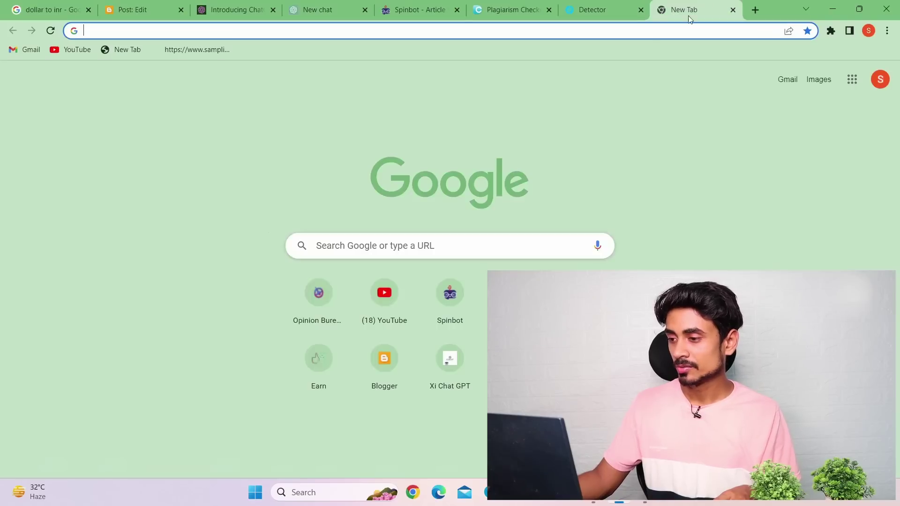
right_click(645, 37)
left_click(580, 114)
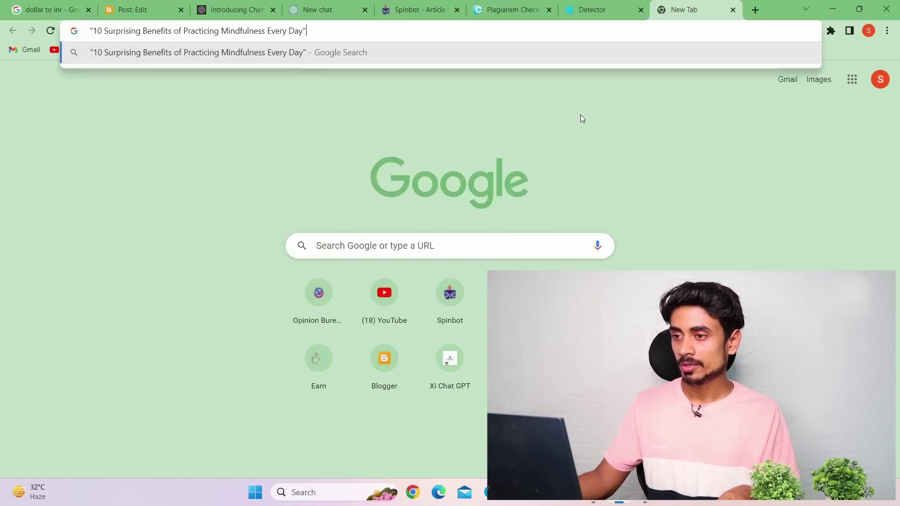
key("Return")
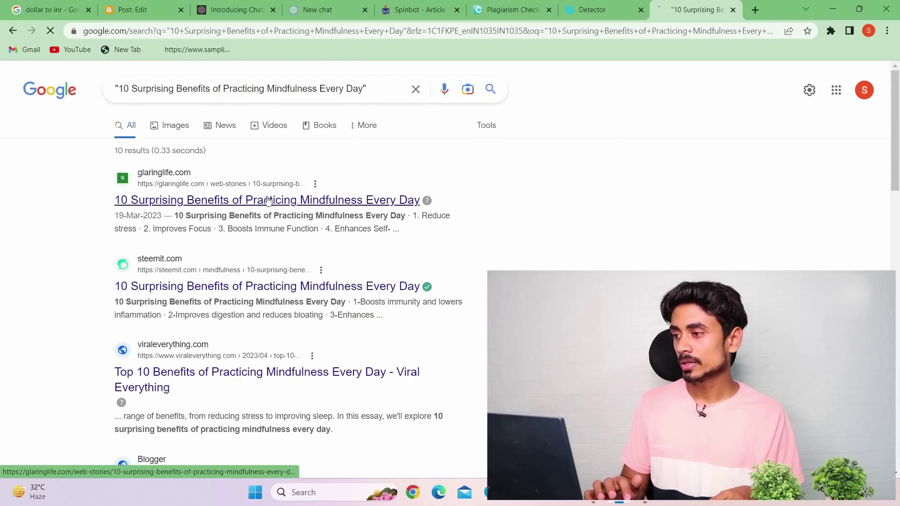
left_click(302, 202)
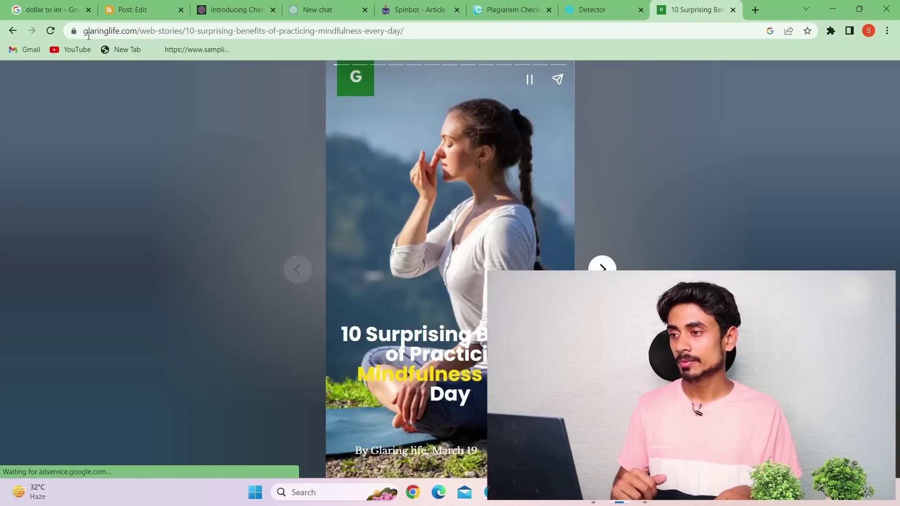
Open the Steemit copy of the article, copy its full URL, and return to Blogger
left_click(11, 31)
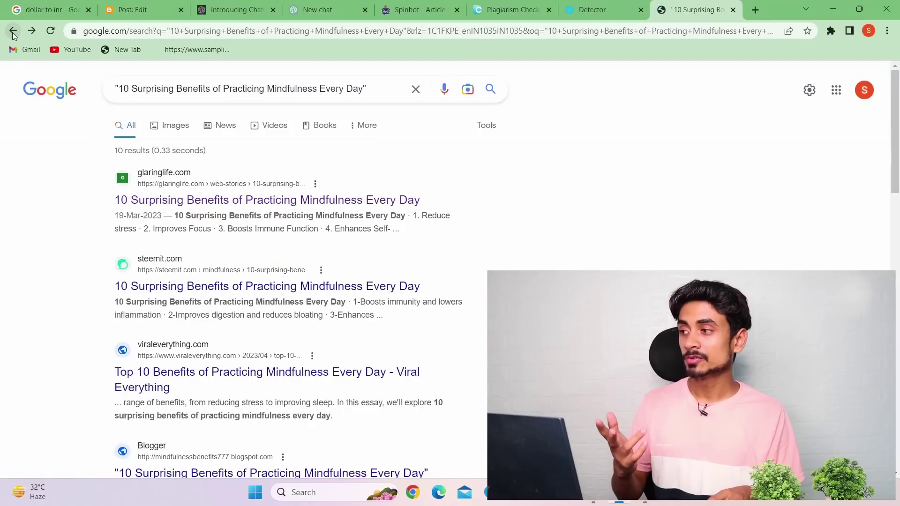
left_click(156, 286)
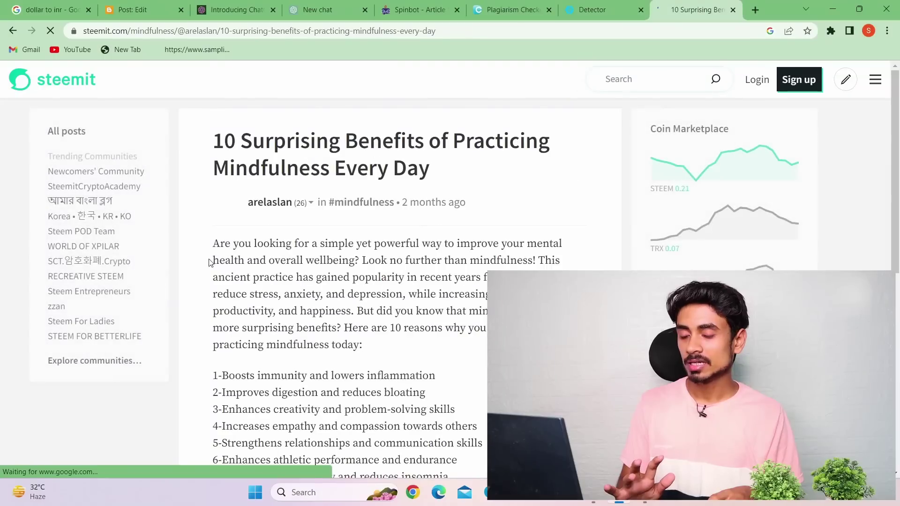
left_click_drag(84, 31, 206, 31)
right_click(207, 31)
triple_click(197, 30)
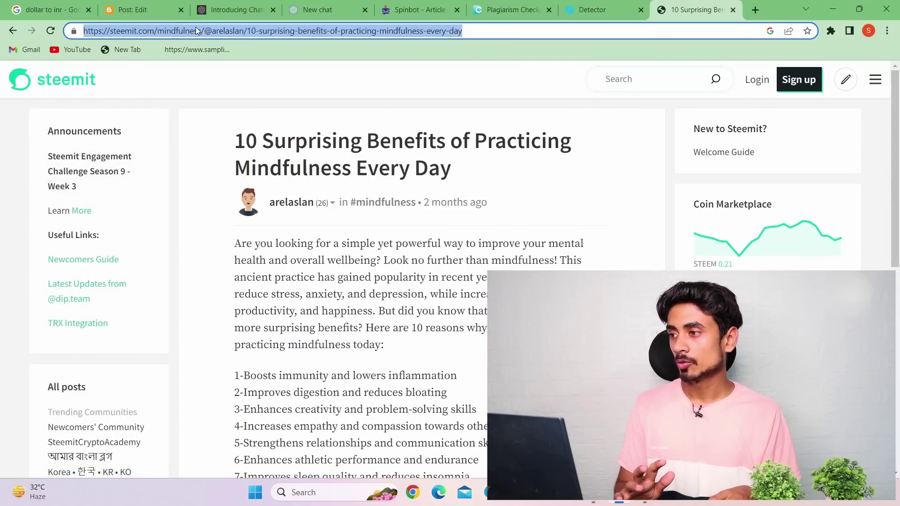
right_click(197, 30)
left_click(253, 94)
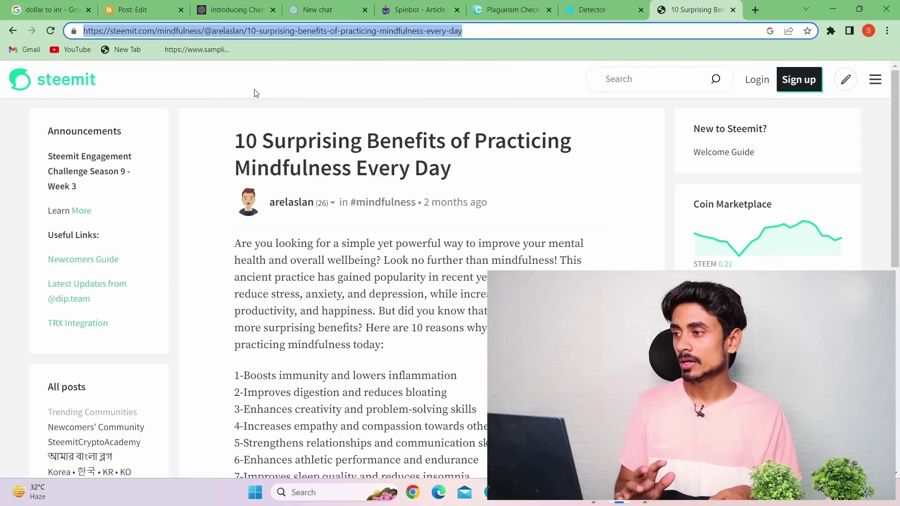
left_click(266, 5)
left_click(164, 9)
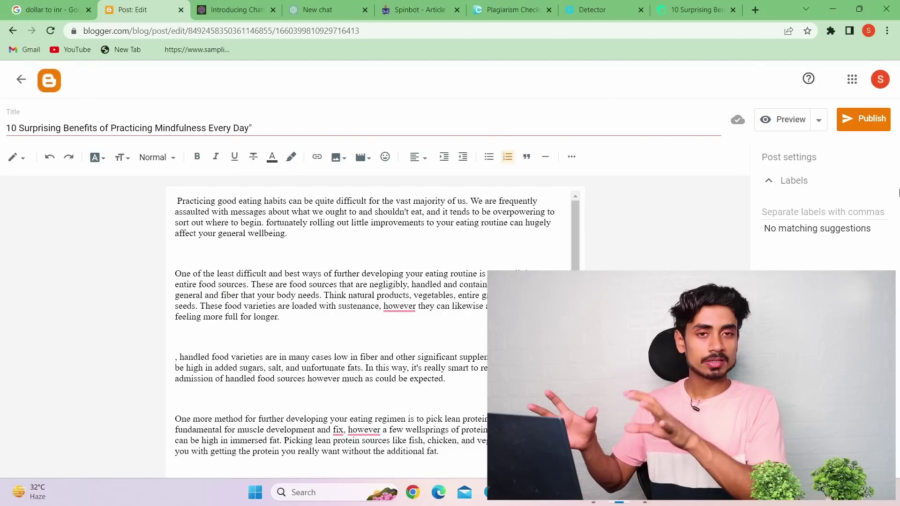
Publish the mindfulness post and confirm in the Publish post? dialog
left_click(881, 127)
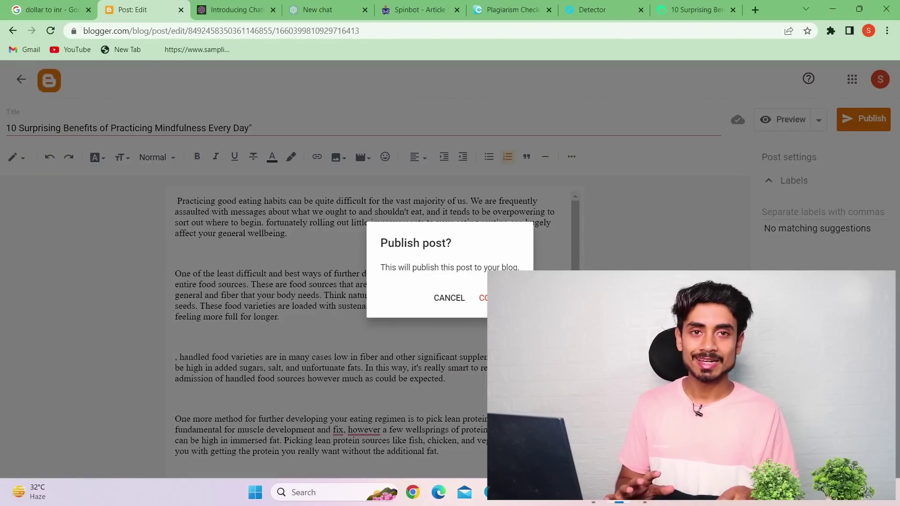
left_click(497, 298)
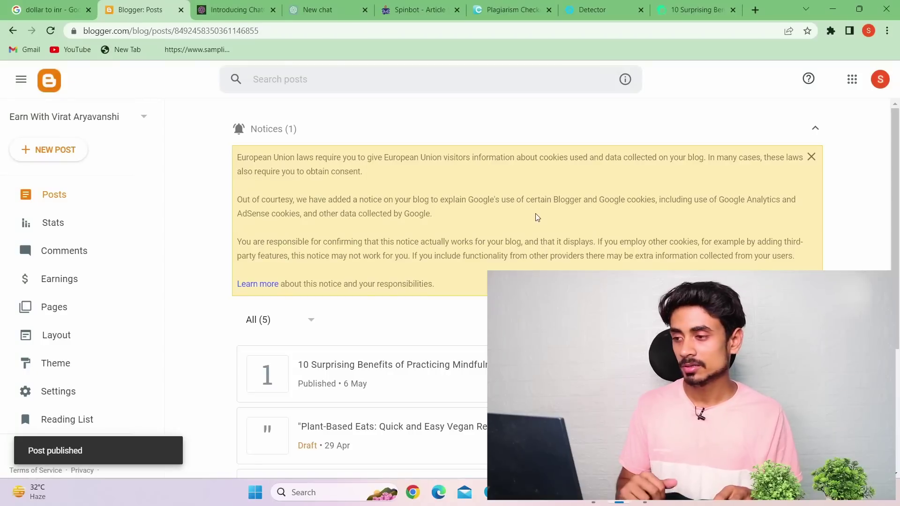
Go to Blogger's Earnings section and choose Create AdSense Account
scroll(538, 217, "down", 3)
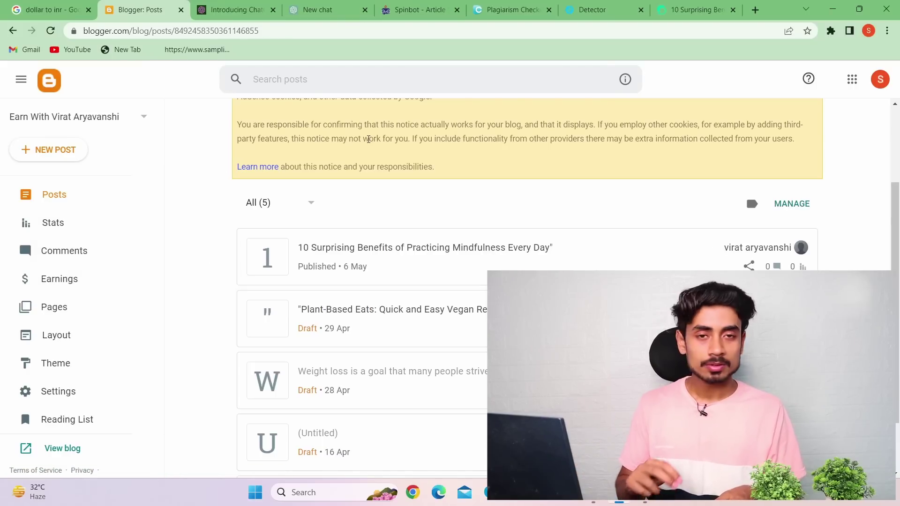
left_click(88, 297)
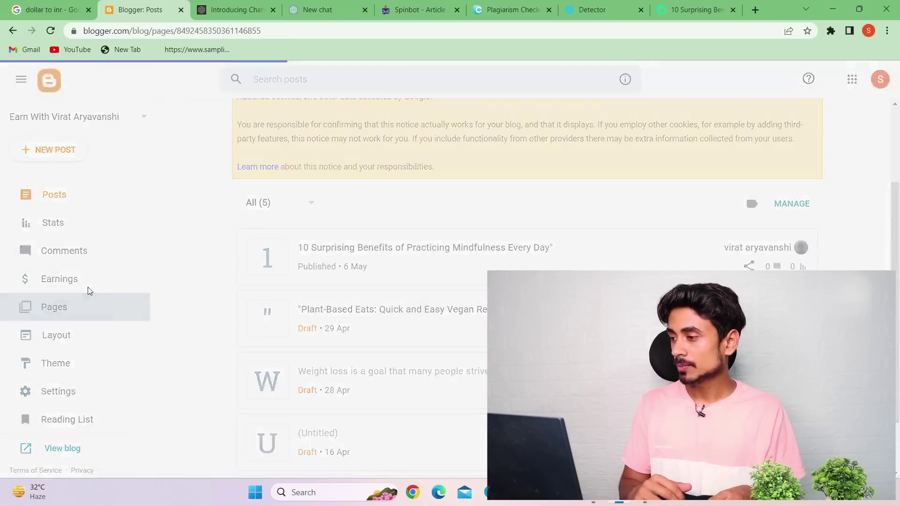
left_click(83, 286)
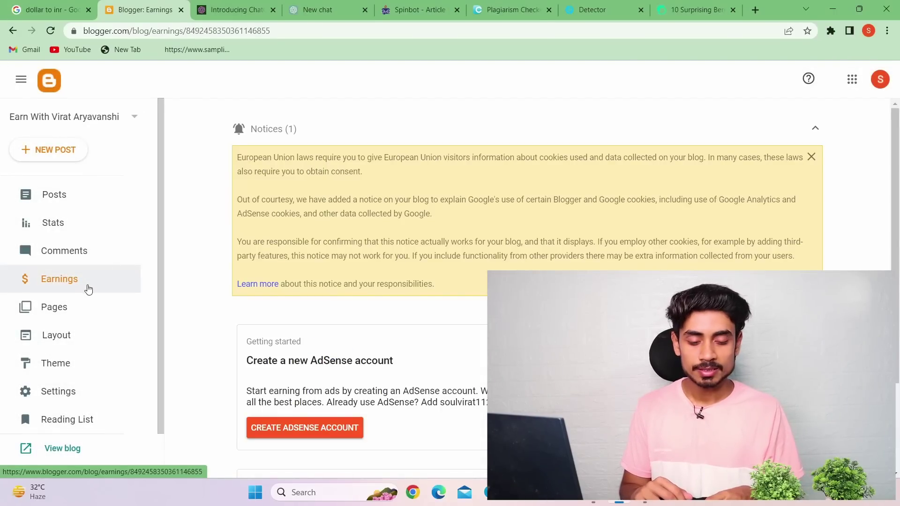
scroll(181, 262, "down", 3)
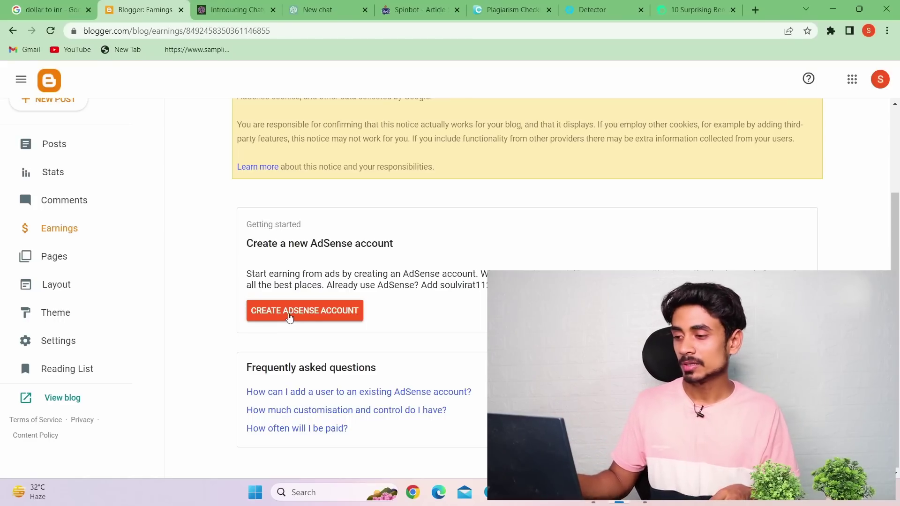
left_click(289, 312)
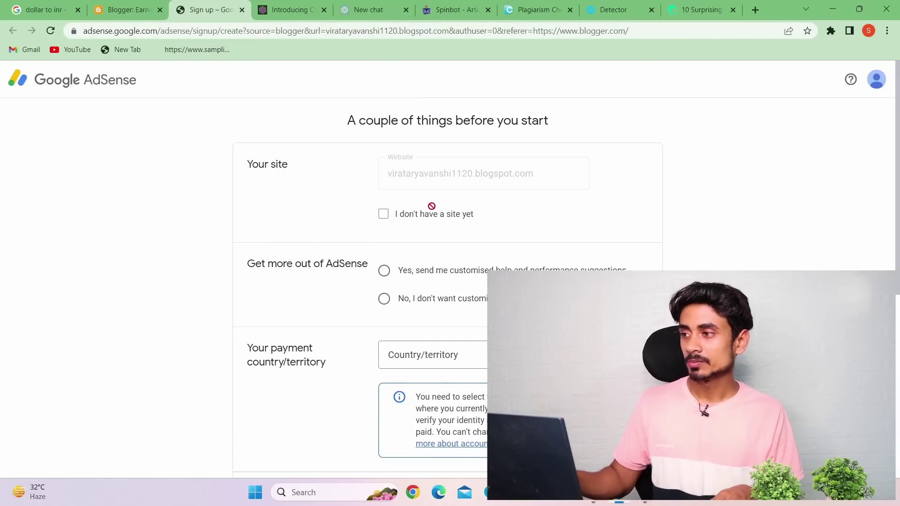
Decline customised help, choose India as the country, and accept the AdSense terms
scroll(432, 203, "down", 1)
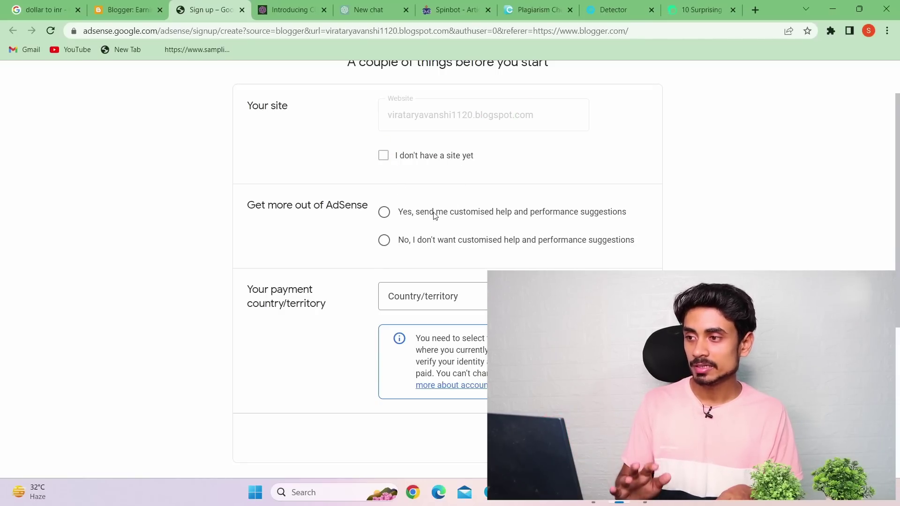
left_click(388, 243)
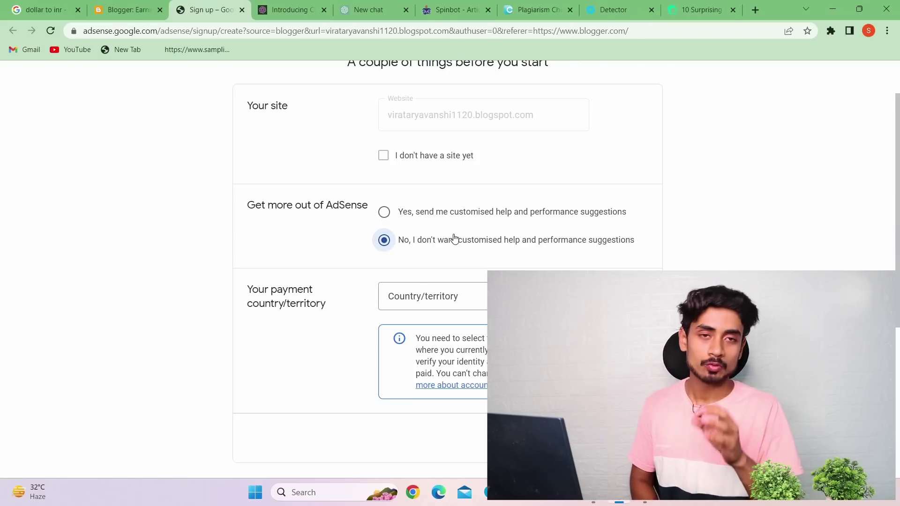
left_click(474, 302)
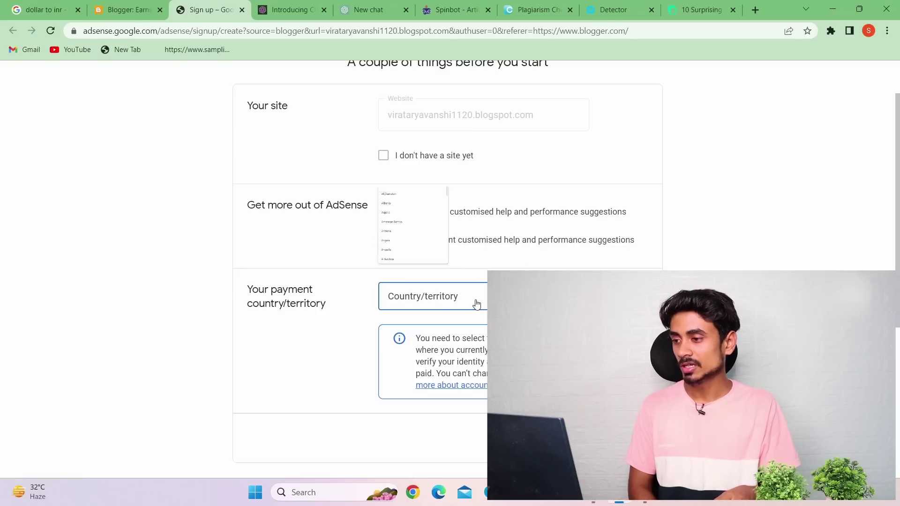
scroll(452, 328, "down", 20)
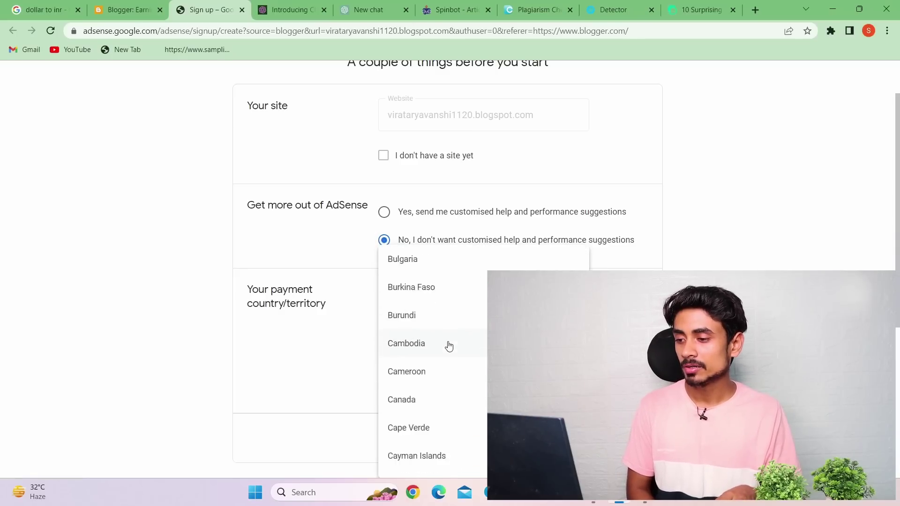
scroll(448, 346, "down", 20)
scroll(432, 396, "down", 5)
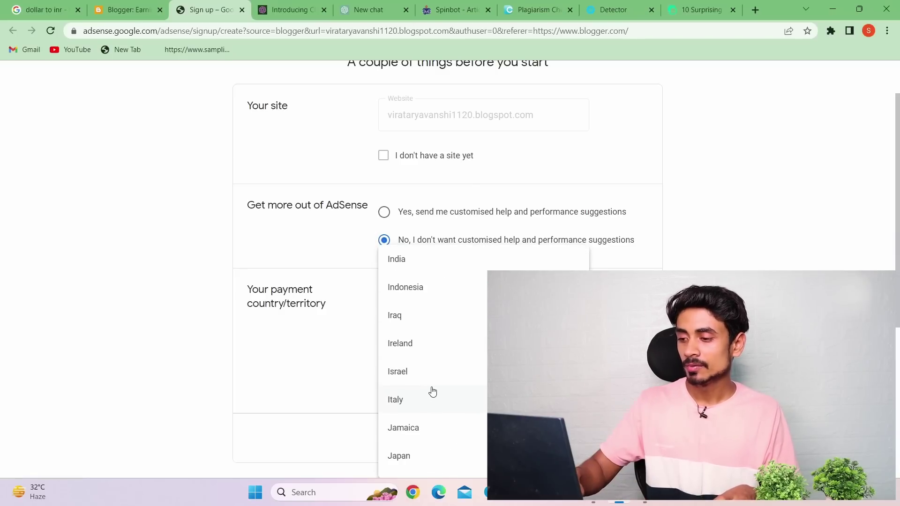
left_click(436, 276)
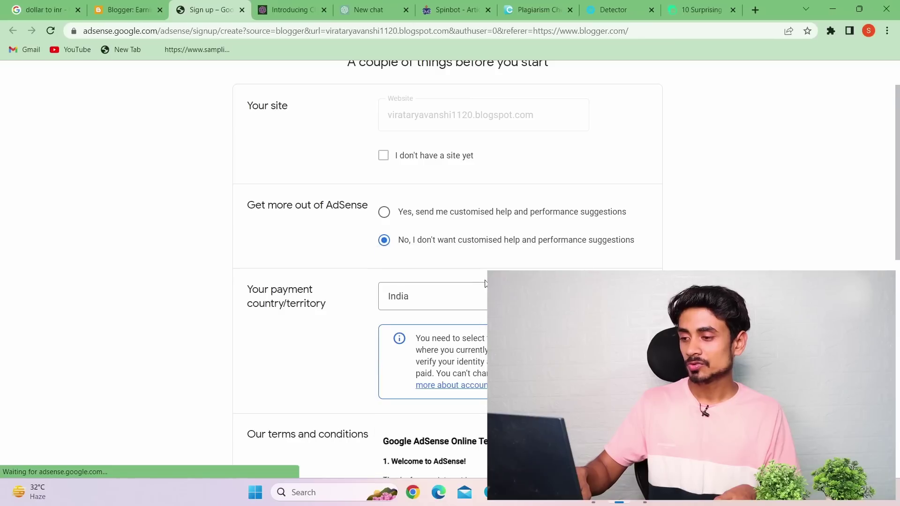
scroll(422, 351, "down", 6)
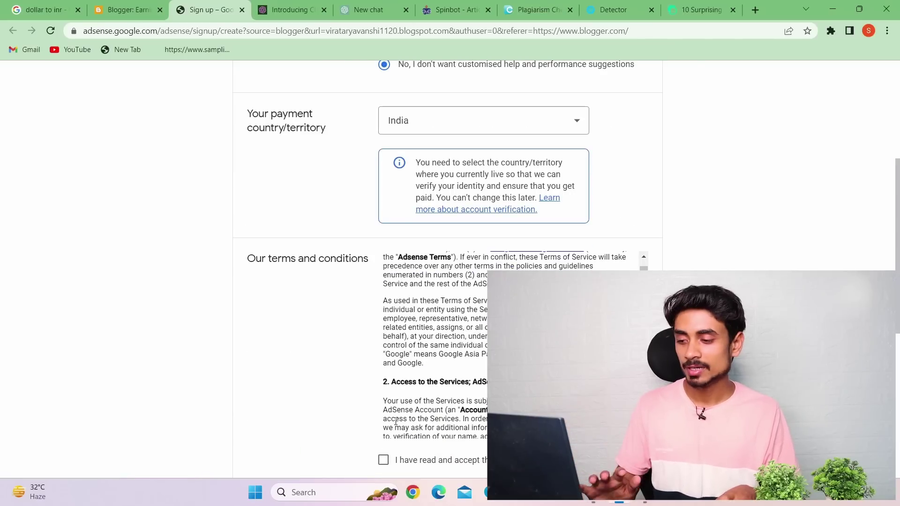
left_click(384, 460)
Close the AdSense sign-up tab and minimize Chrome to the desktop
scroll(384, 458, "down", 5)
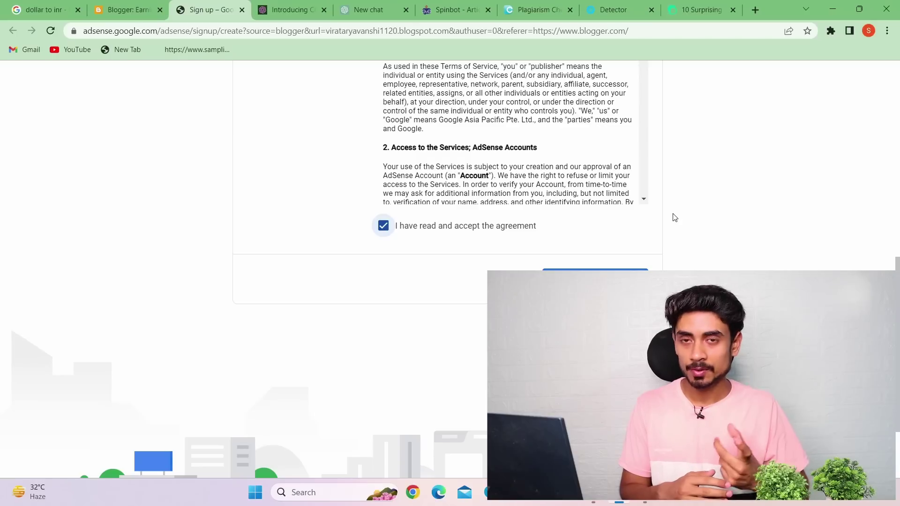
left_click(242, 10)
left_click(832, 9)
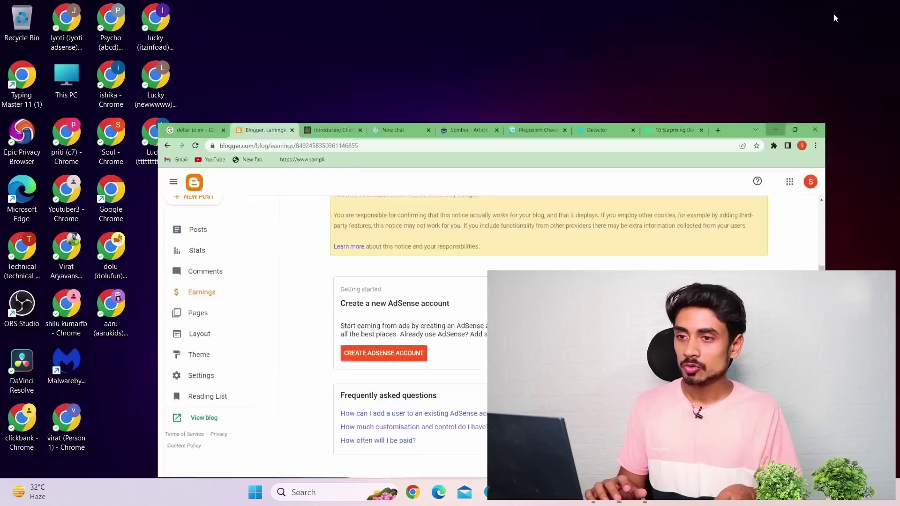
Launch Chrome with the other profile, maximize it, and open Gmail from Google apps
left_click(65, 19)
double_click(65, 19)
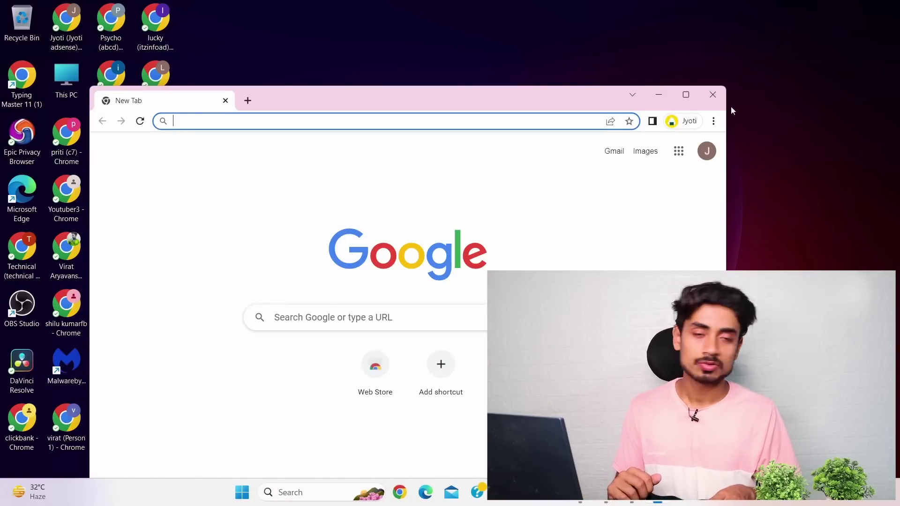
left_click(686, 95)
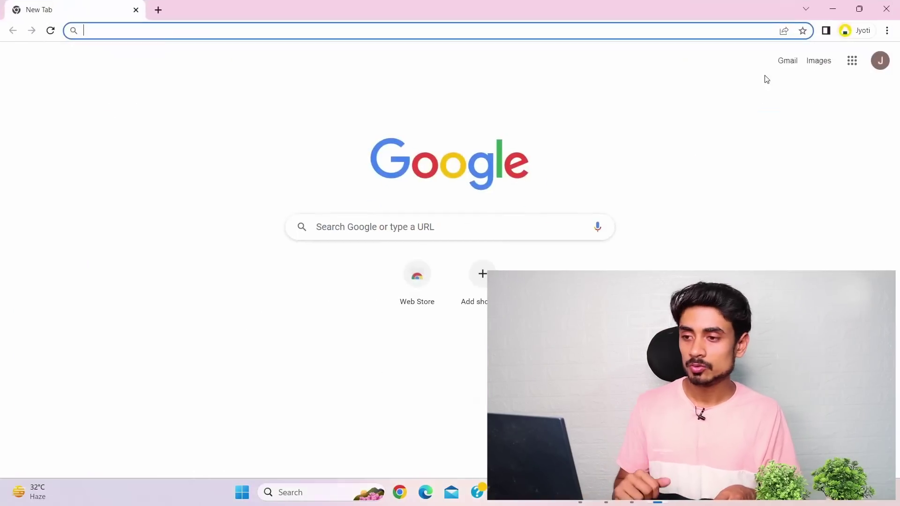
left_click(858, 70)
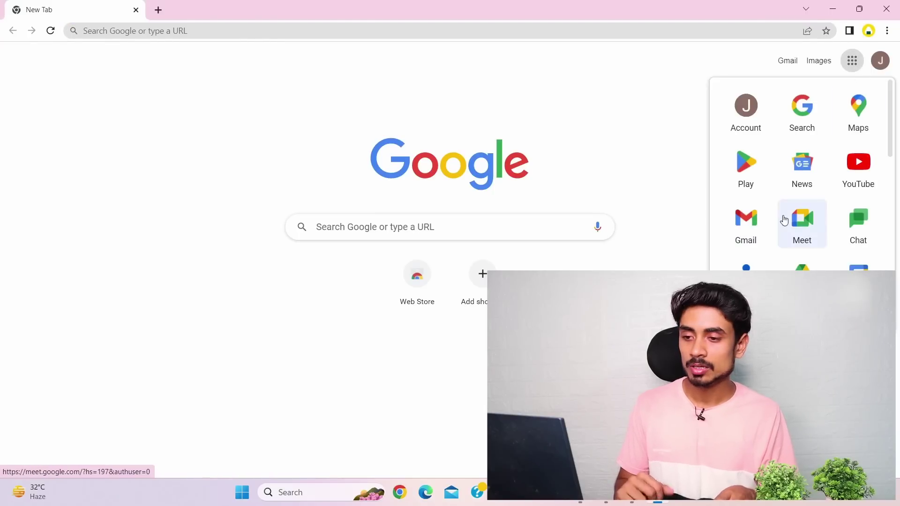
left_click(747, 231)
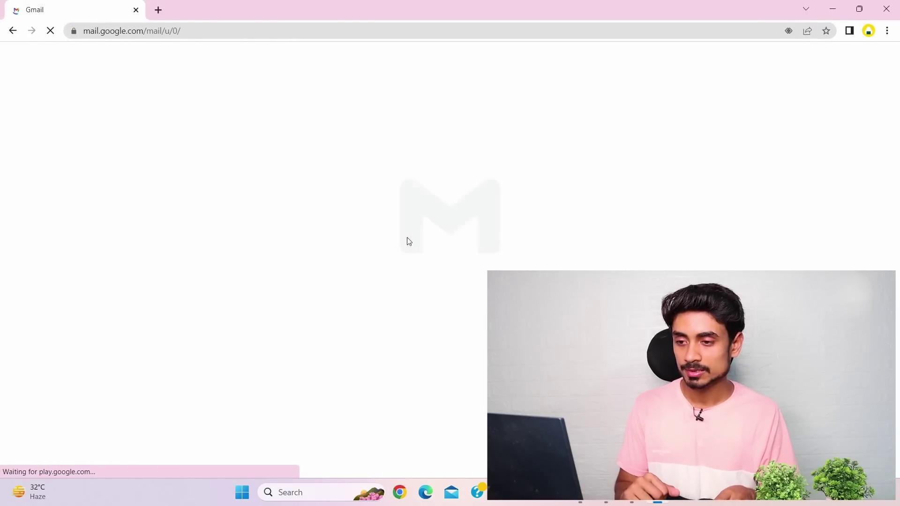
Open the 'Payment contact information changed' AdSense email and follow its Sign in link
left_click(365, 251)
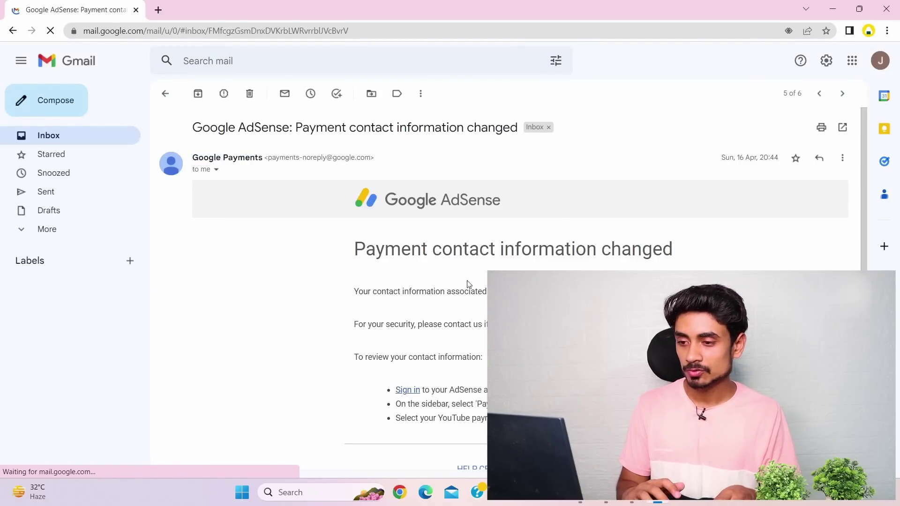
left_click_drag(468, 292, 490, 292)
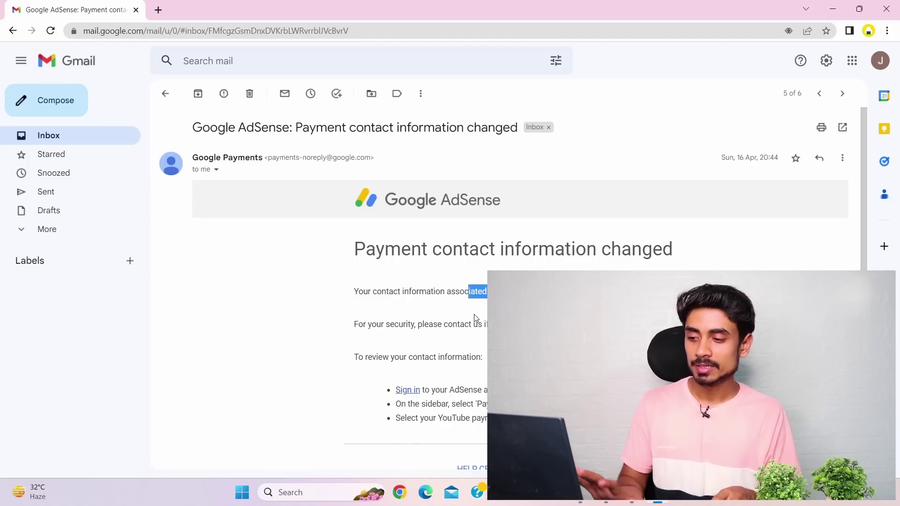
left_click(407, 391)
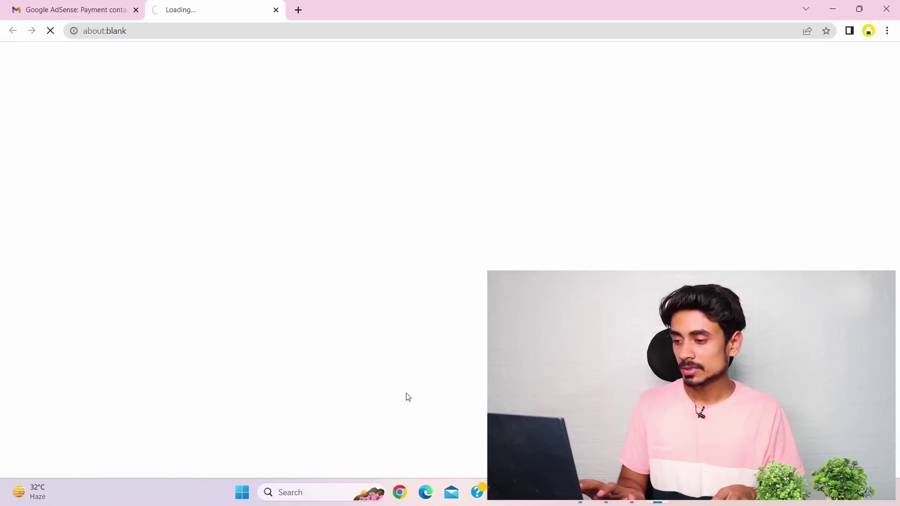